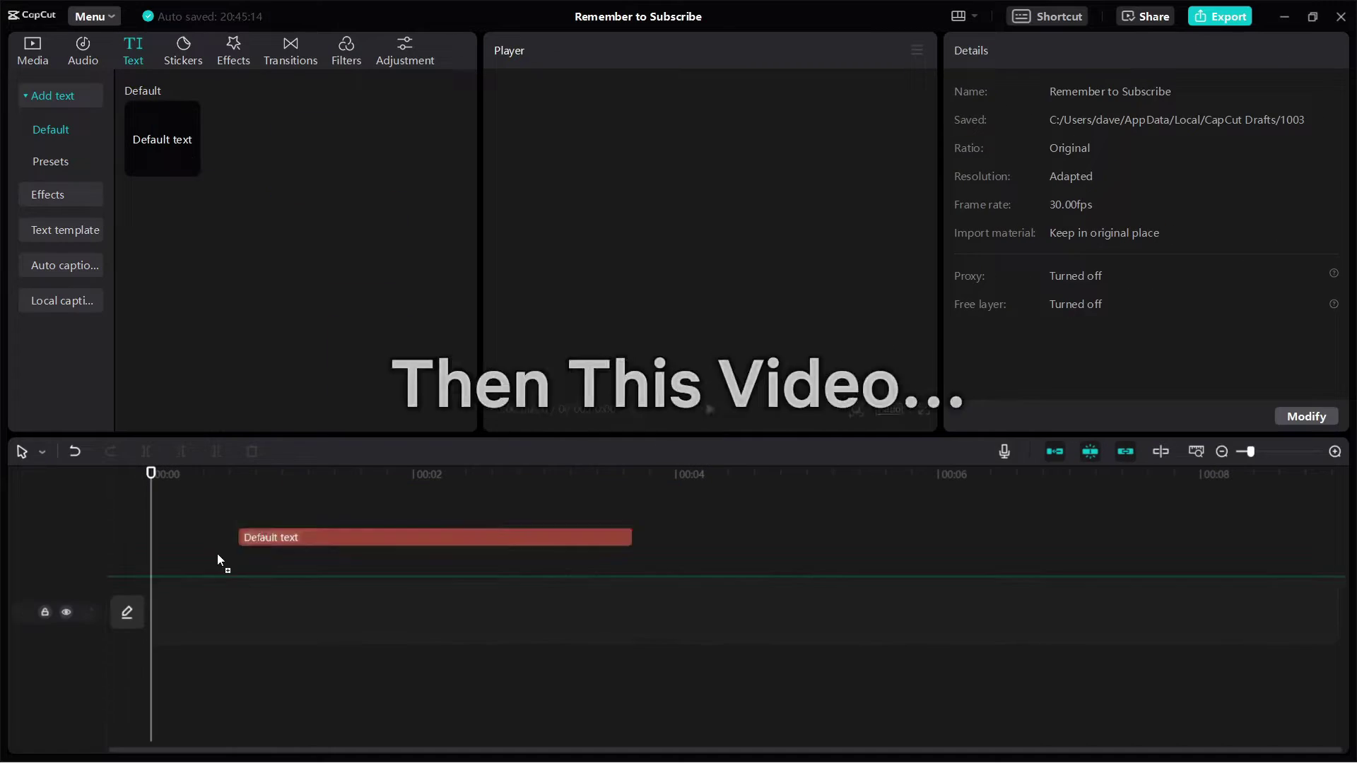
# Step: Add a default text clip in LEMONMILK-Medium, then enter 'free fonts download' in Google
pyautogui.moveTo(218, 560); pyautogui.dragTo(152, 563)
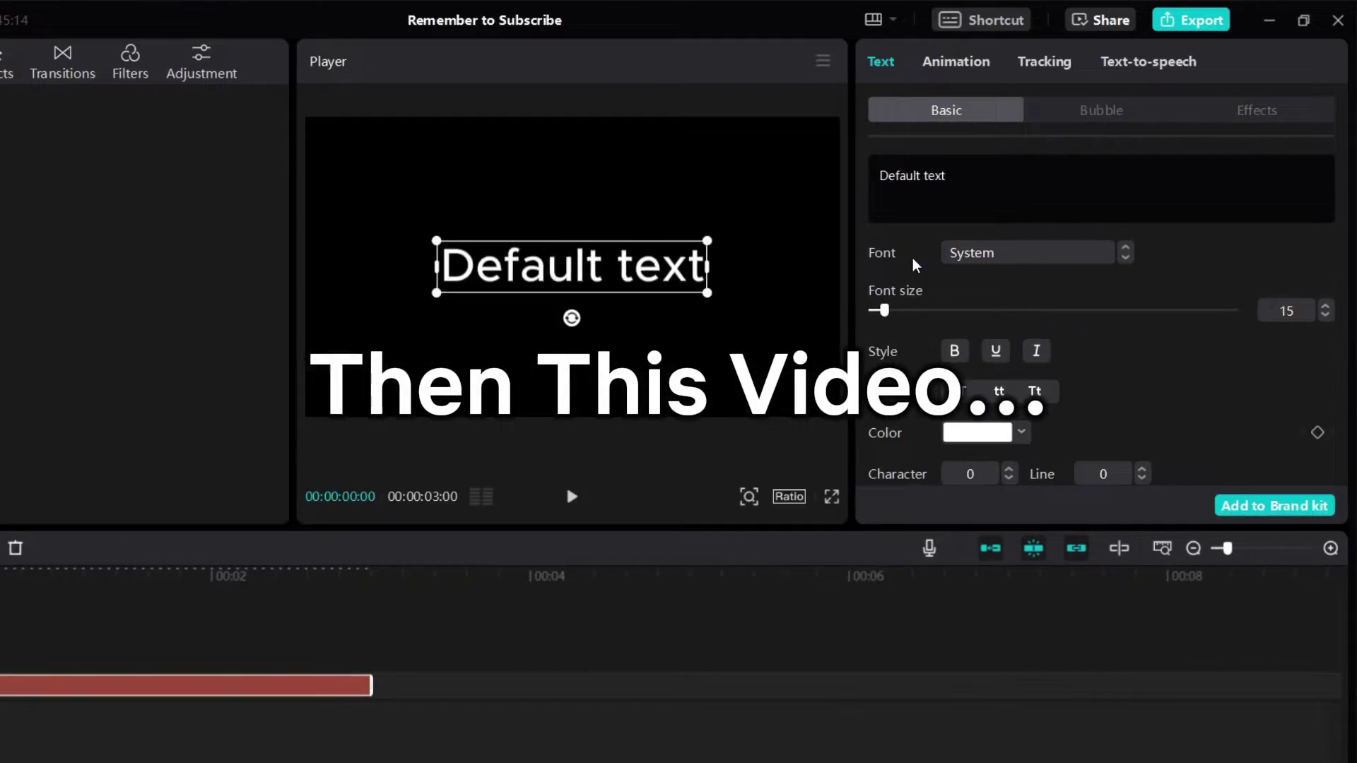
pyautogui.click(965, 253)
pyautogui.click(1018, 300)
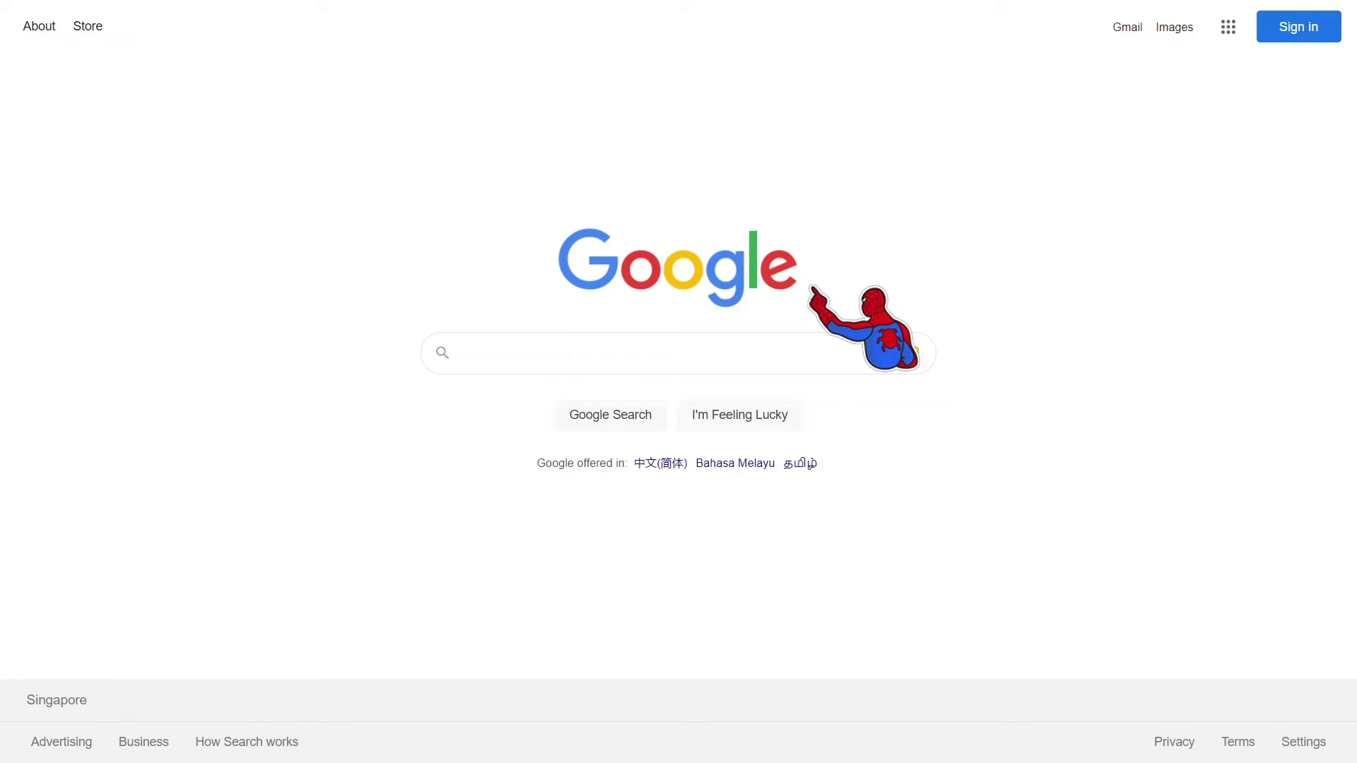
pyautogui.click(763, 348)
pyautogui.write('free fon')
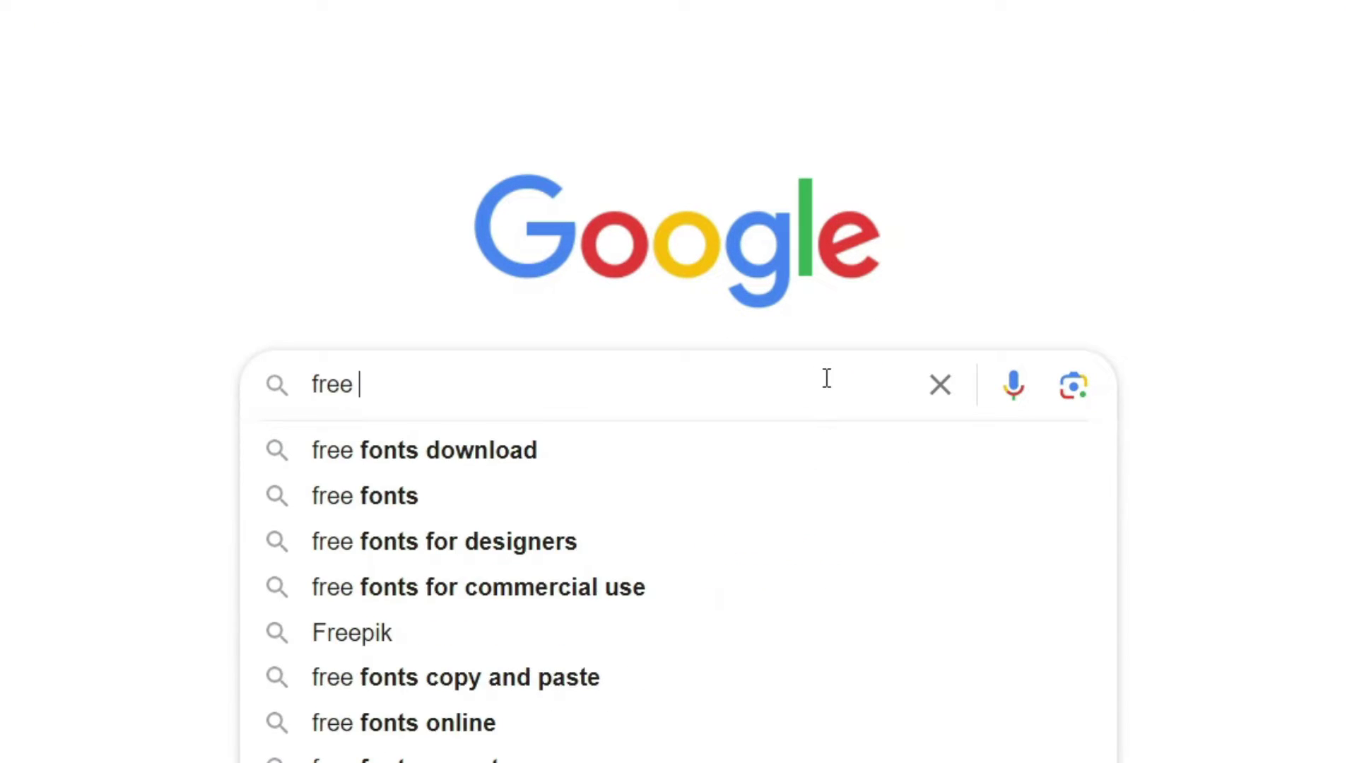
pyautogui.write('ts download')
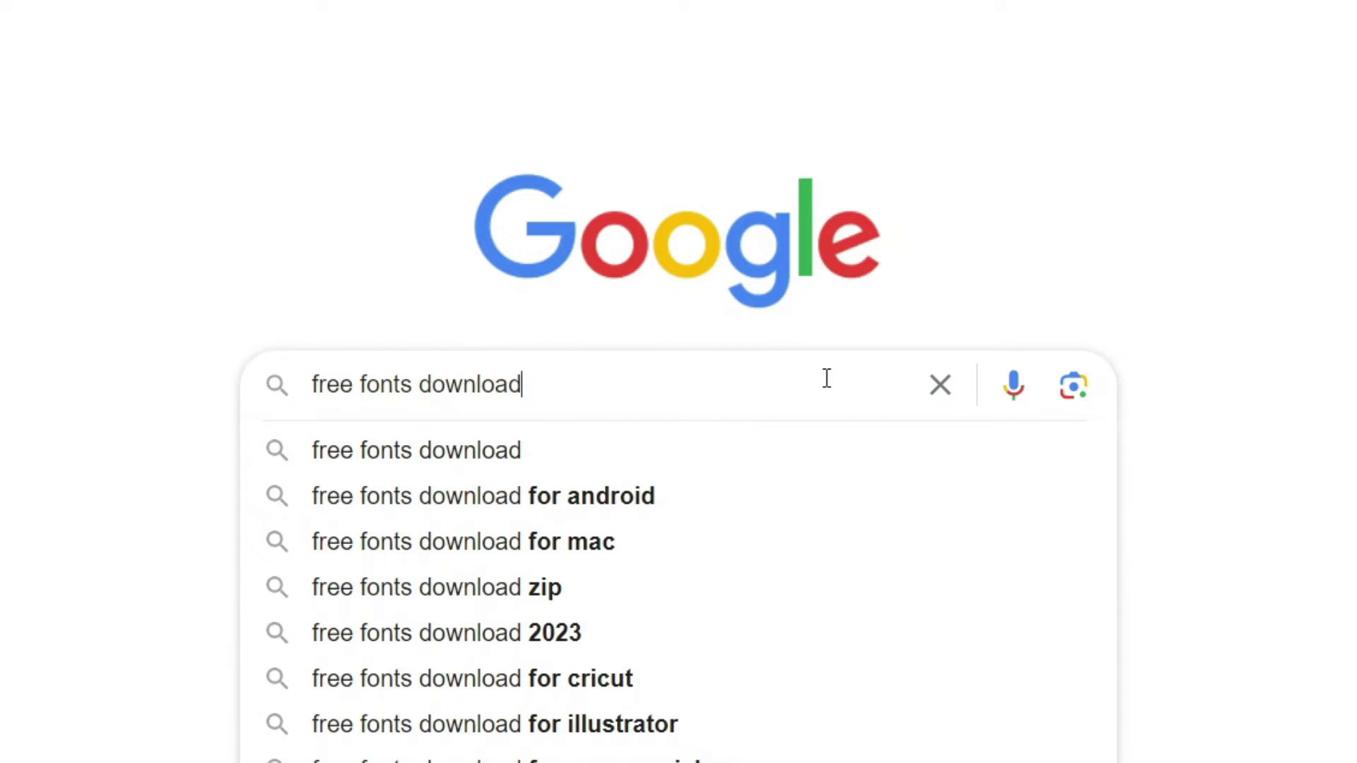
# Step: Run the 'free fonts download' search and browse the results
pyautogui.press('Return')
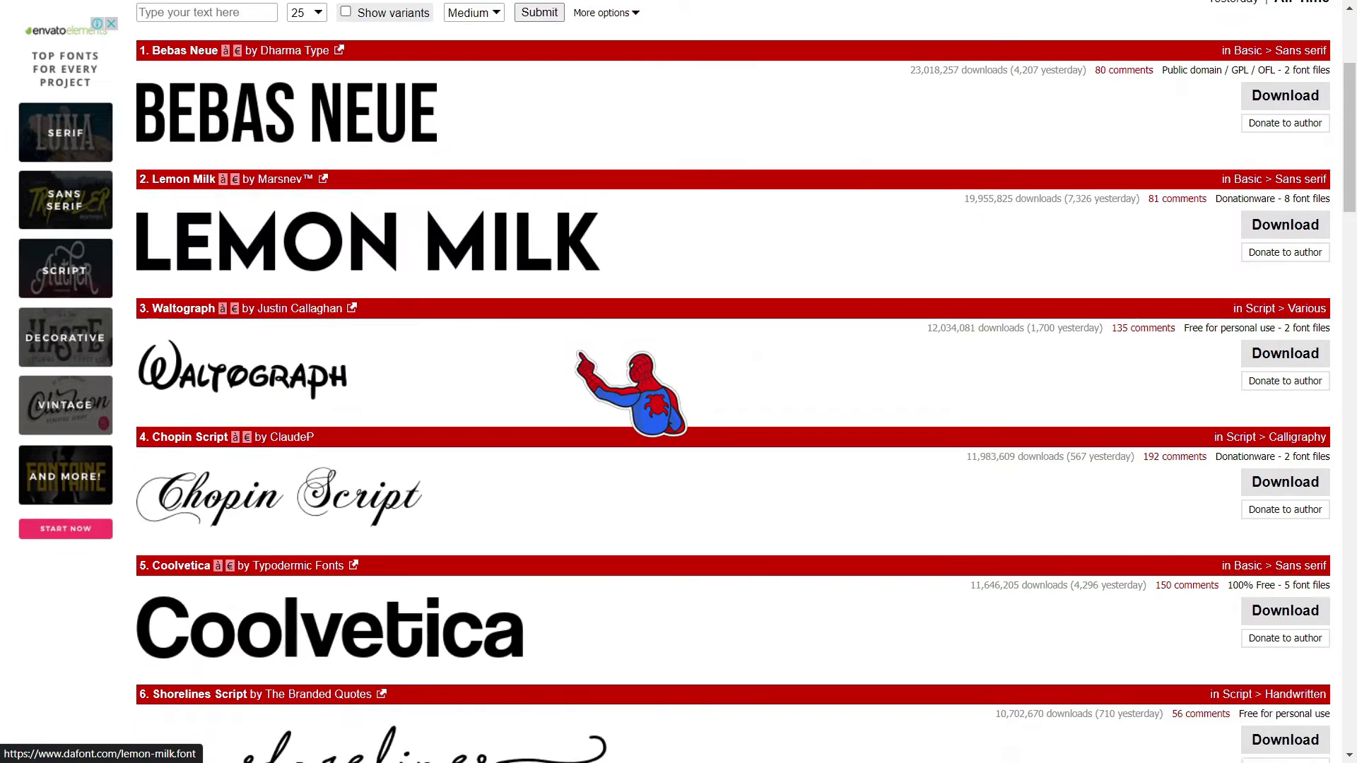
pyautogui.scroll(-1, 353, 92)
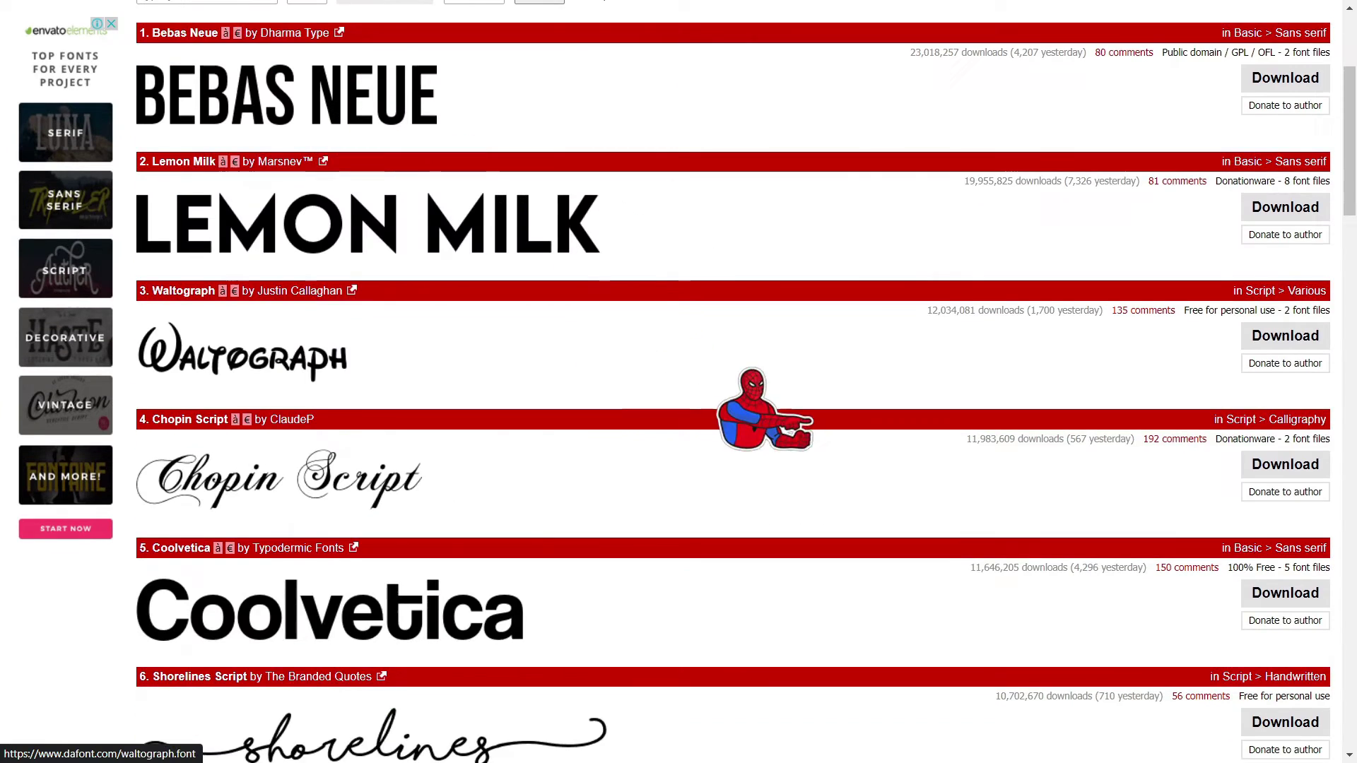
pyautogui.scroll(-6, 353, 424)
pyautogui.scroll(-20, 707, 382)
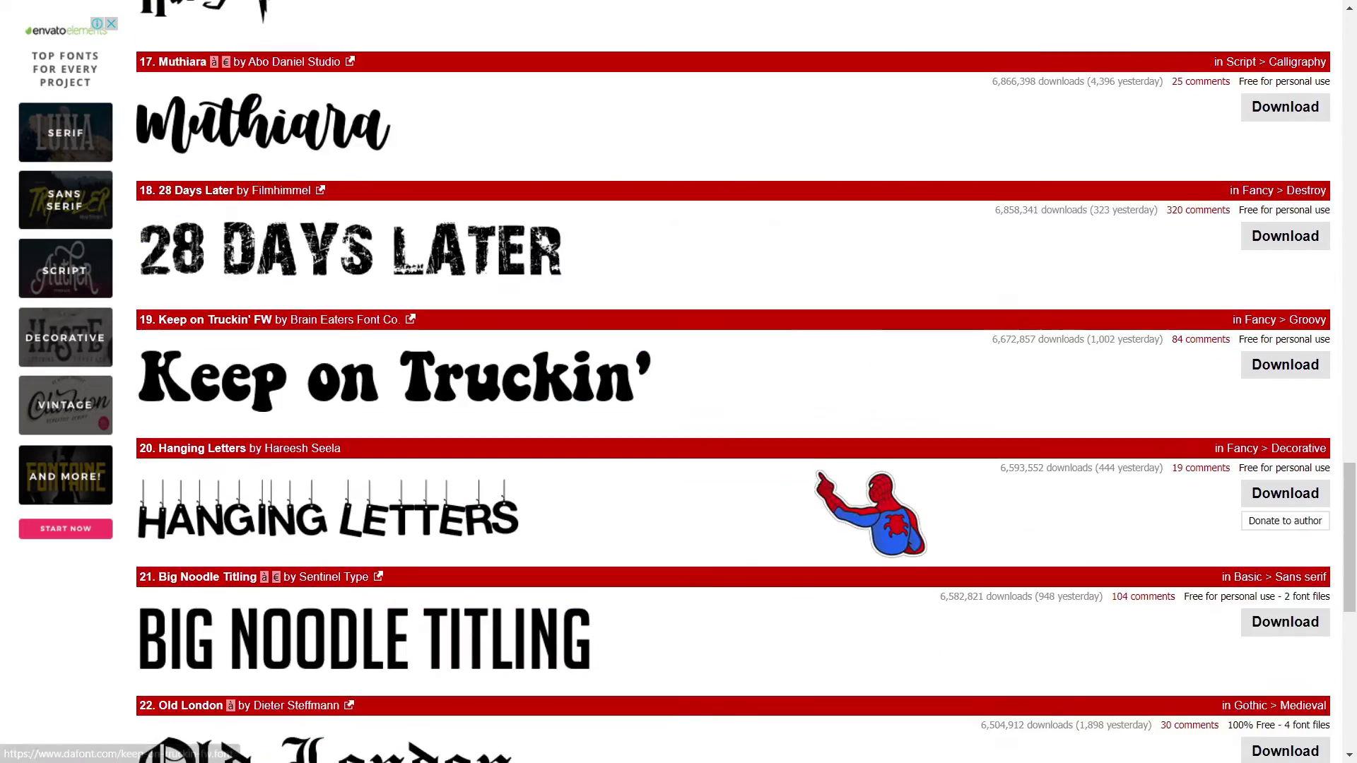
pyautogui.scroll(20, 707, 382)
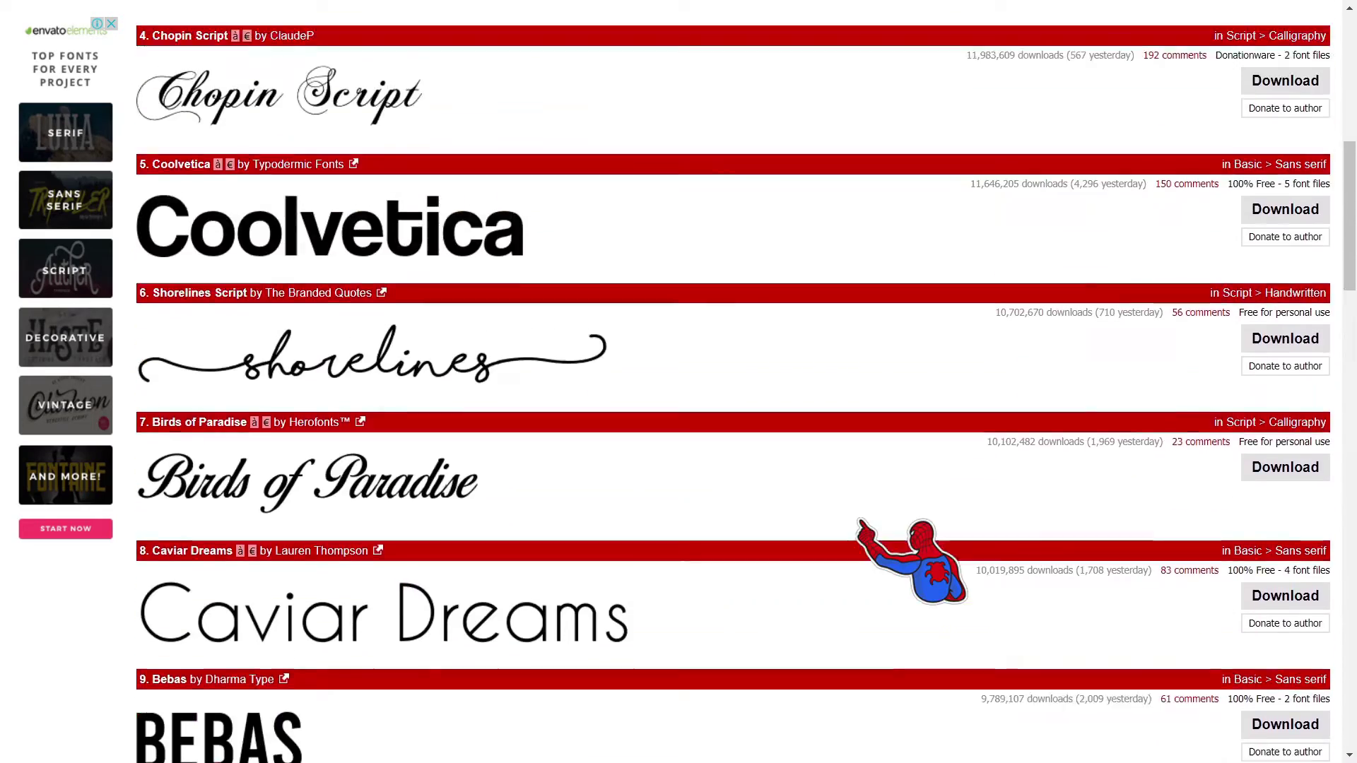
pyautogui.scroll(3, 859, 522)
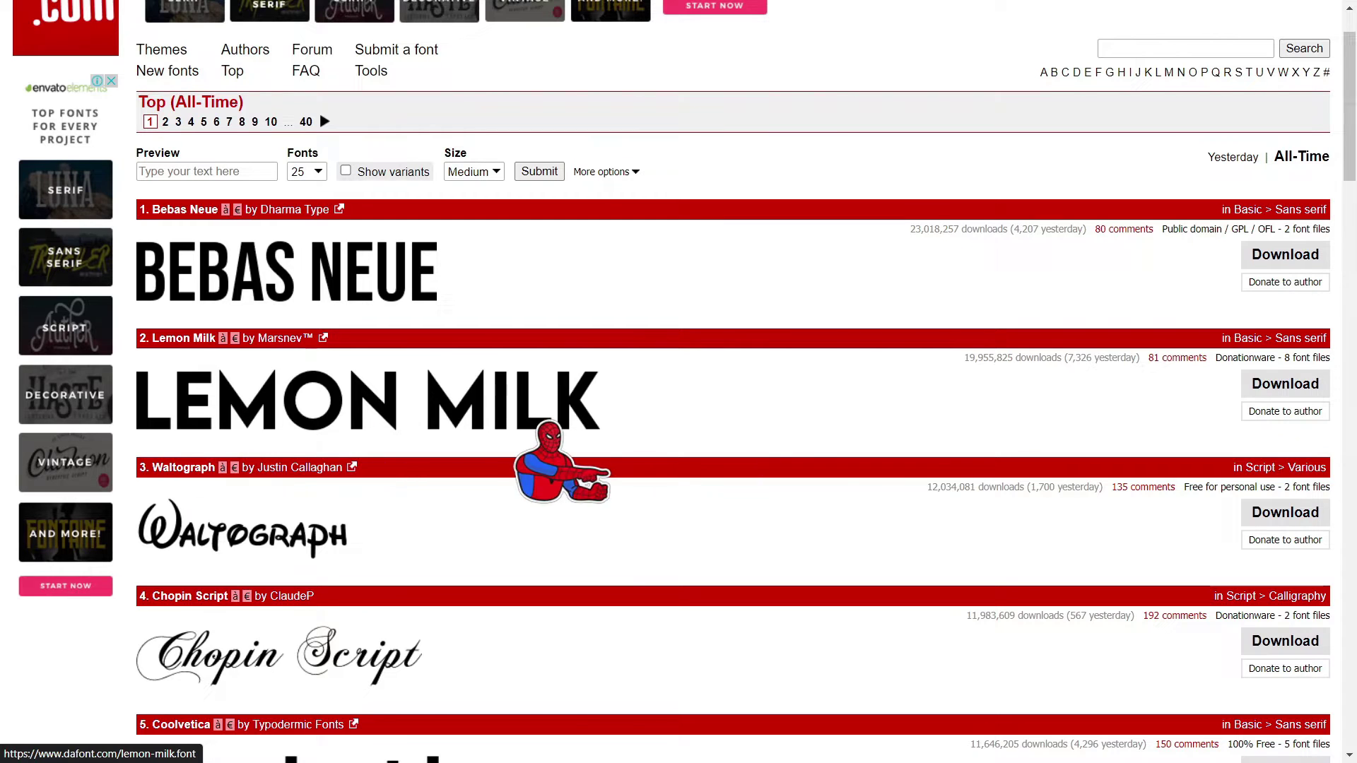
# Step: Download Lemon Milk from dafont.com, saving lemon_milk.zip to the Desktop
pyautogui.click(1283, 391)
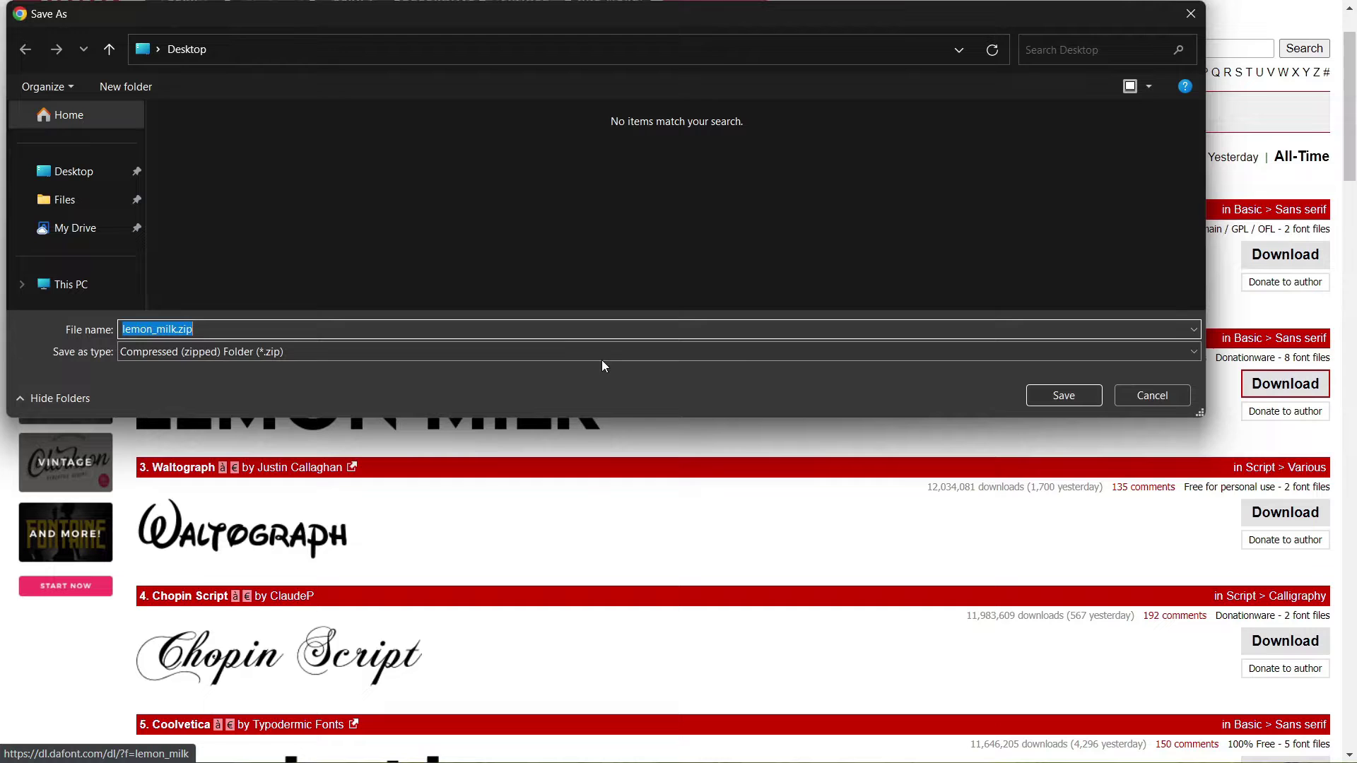
pyautogui.click(71, 172)
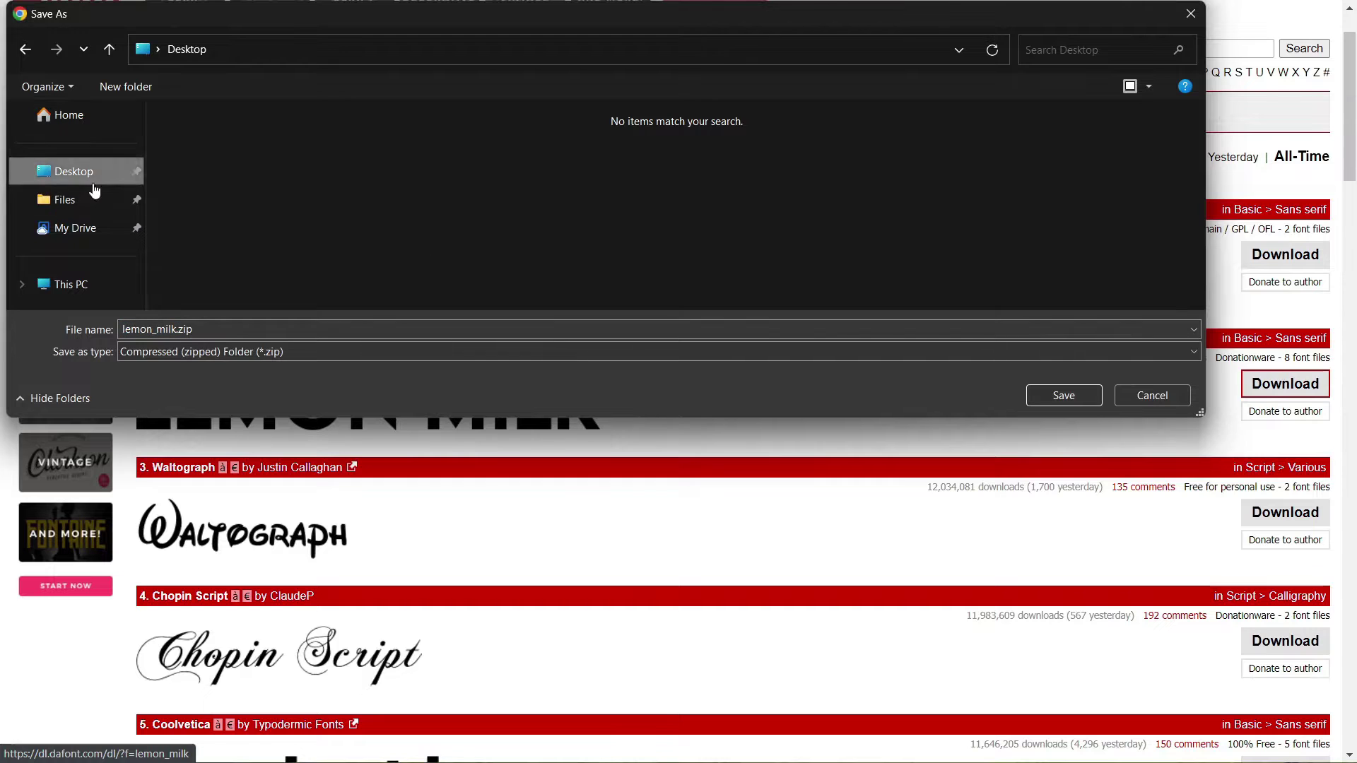
pyautogui.click(1062, 396)
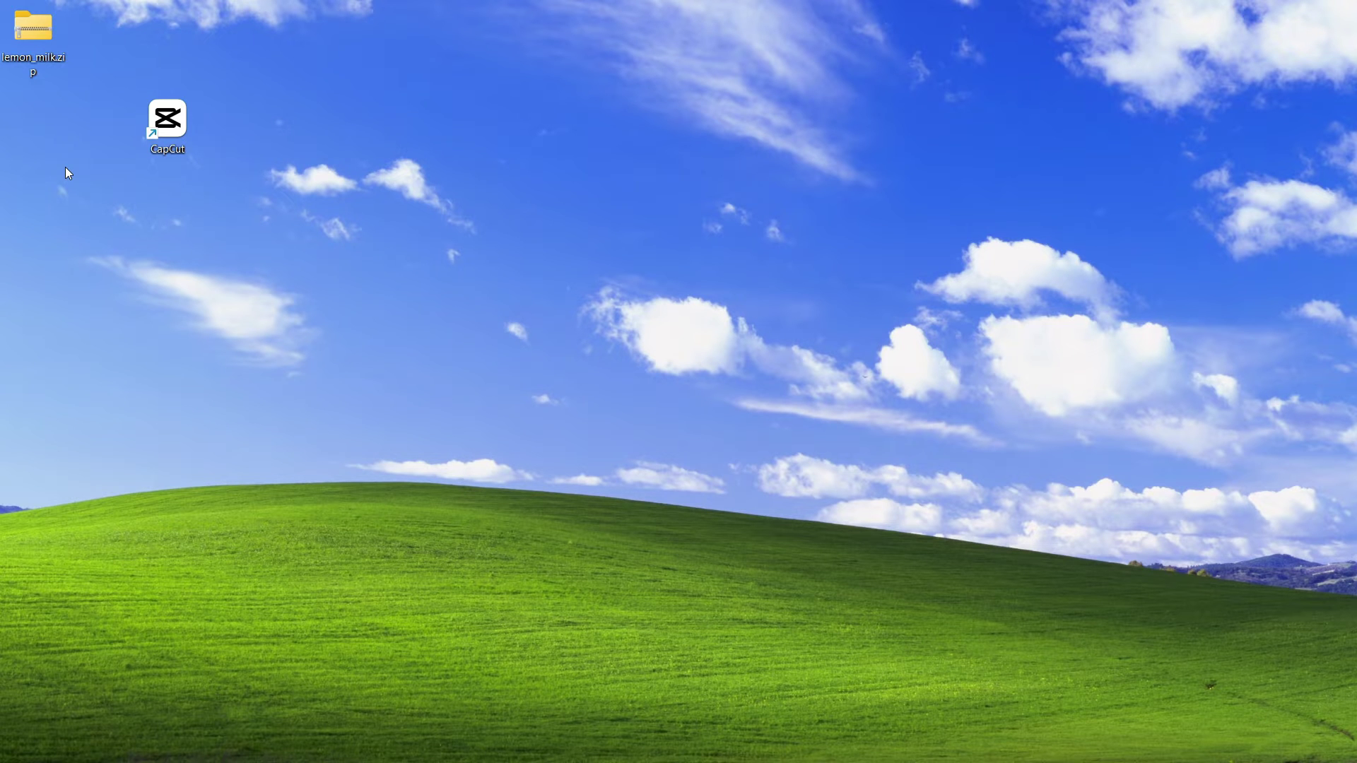
# Step: Open lemon_milk.zip on the desktop and select LEMONMILK-Bold.otf inside it
pyautogui.doubleClick(44, 53)
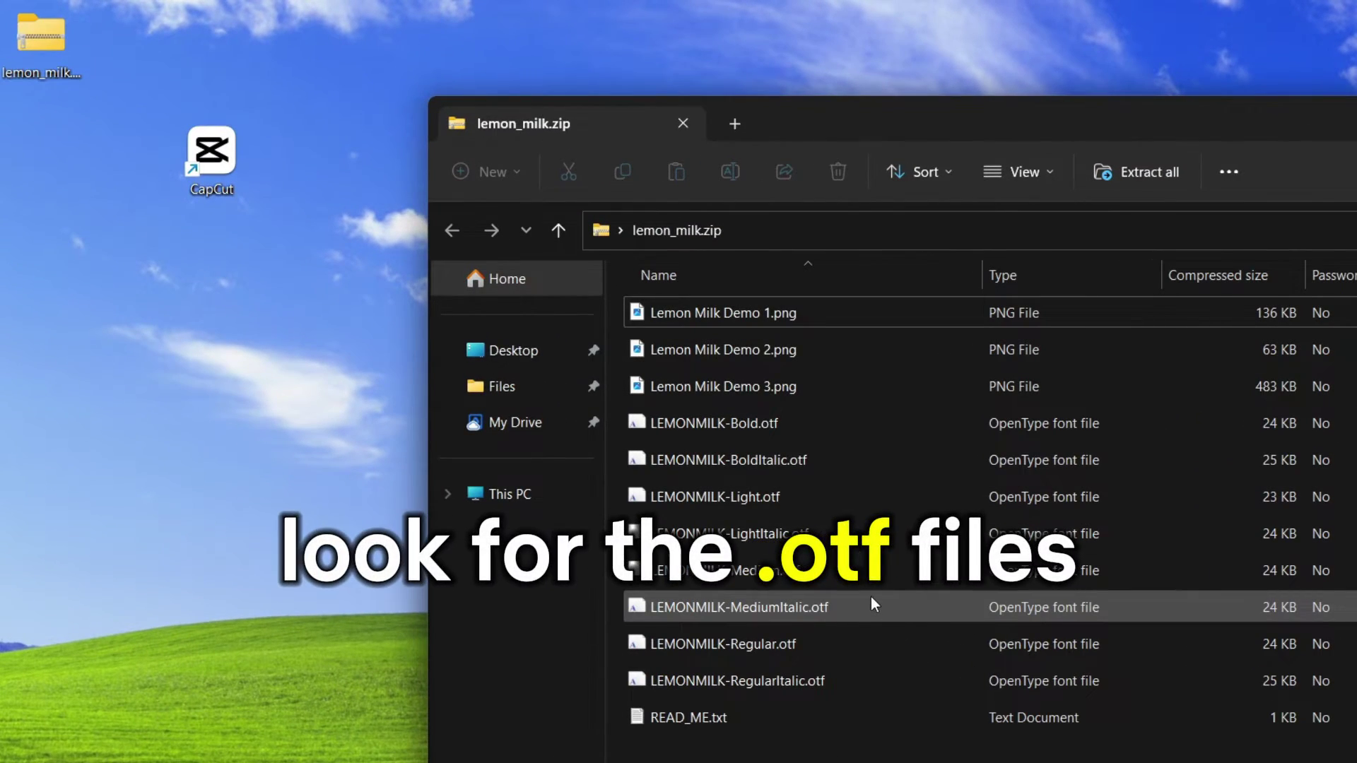
pyautogui.click(772, 437)
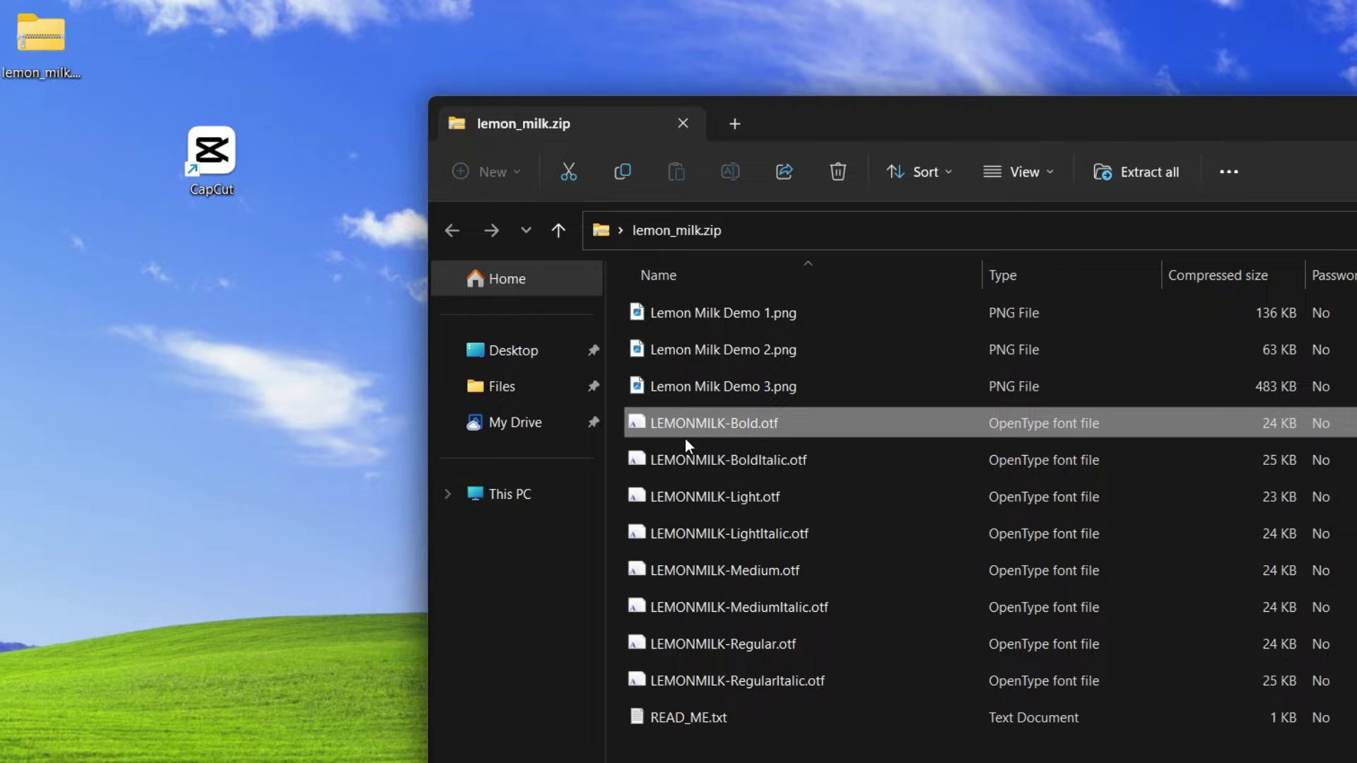
# Step: Open LEMONMILK-Bold.otf, LEMONMILK-Regular.otf and LEMONMILK-Light.otf in Font Viewer in turn
pyautogui.doubleClick(736, 434)
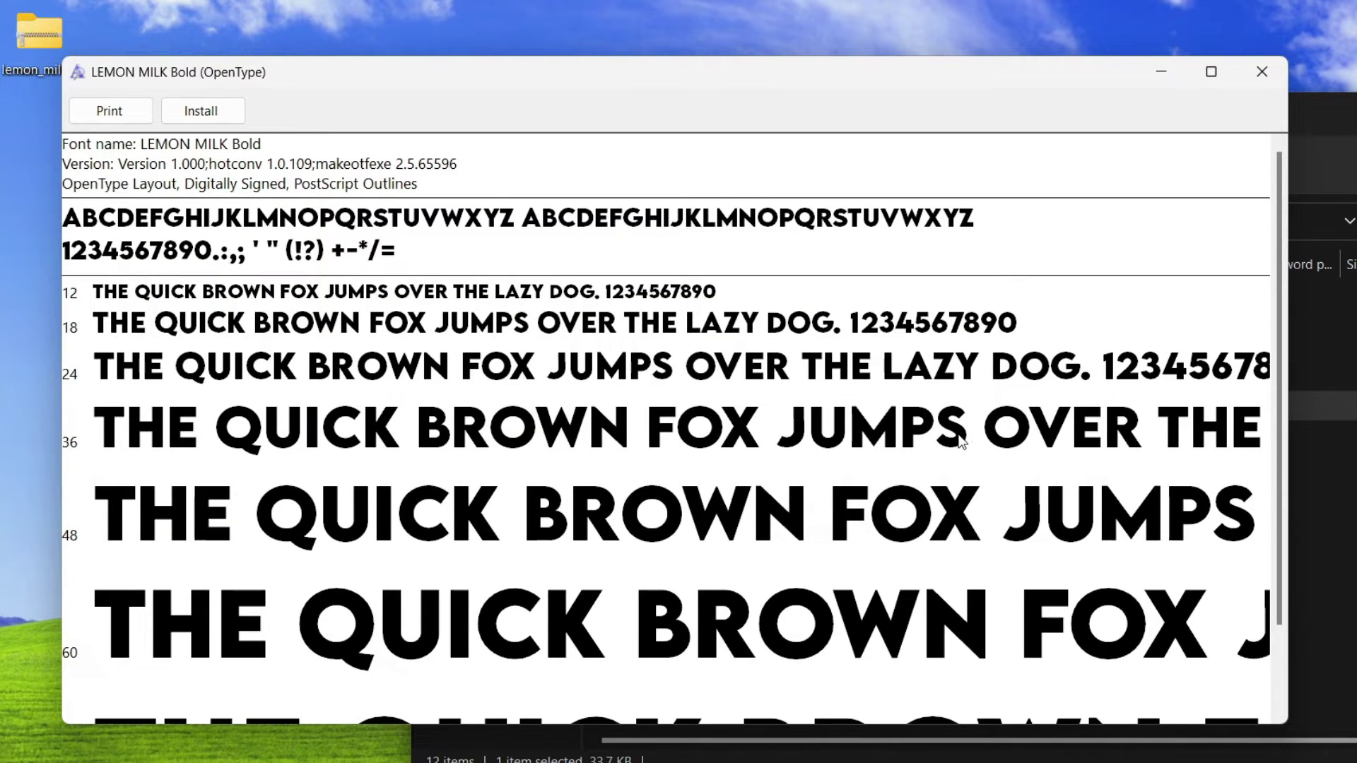
pyautogui.click(1262, 72)
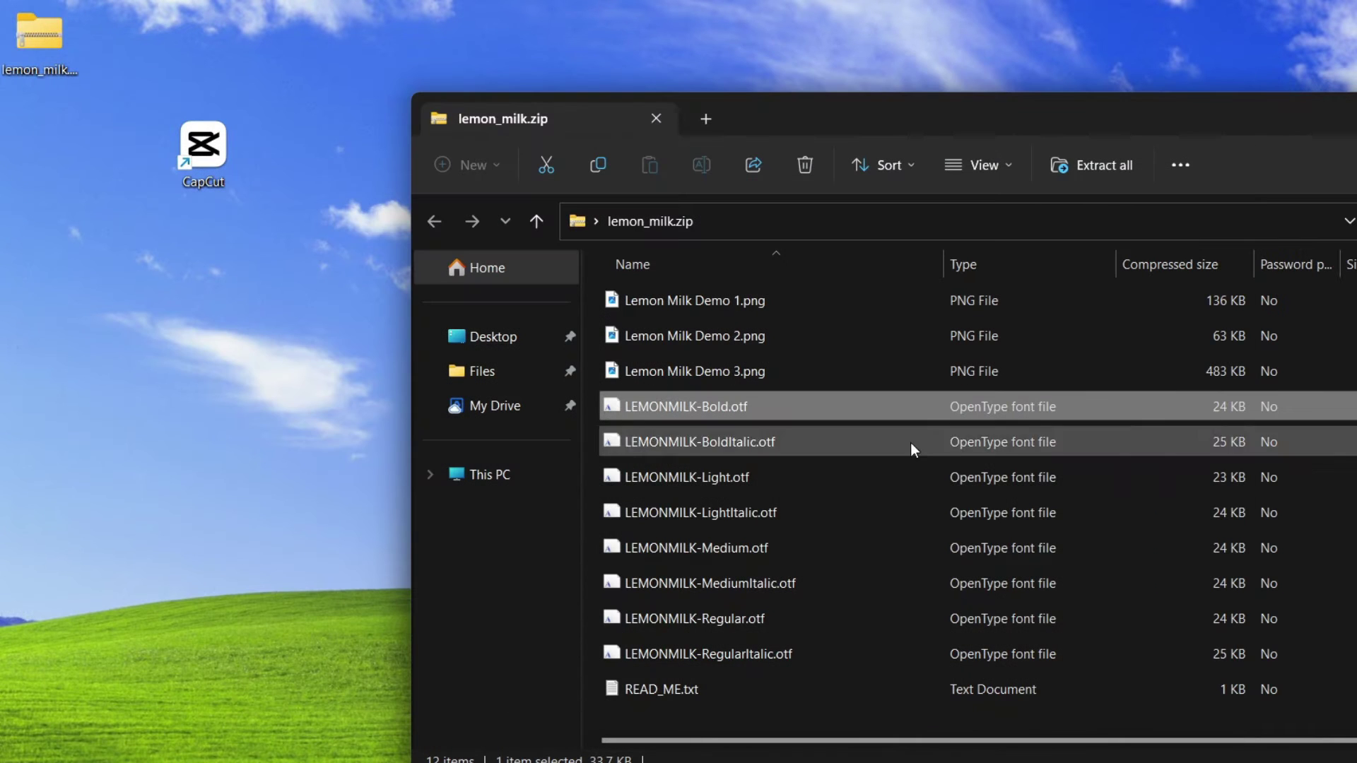
pyautogui.click(635, 629)
pyautogui.doubleClick(685, 630)
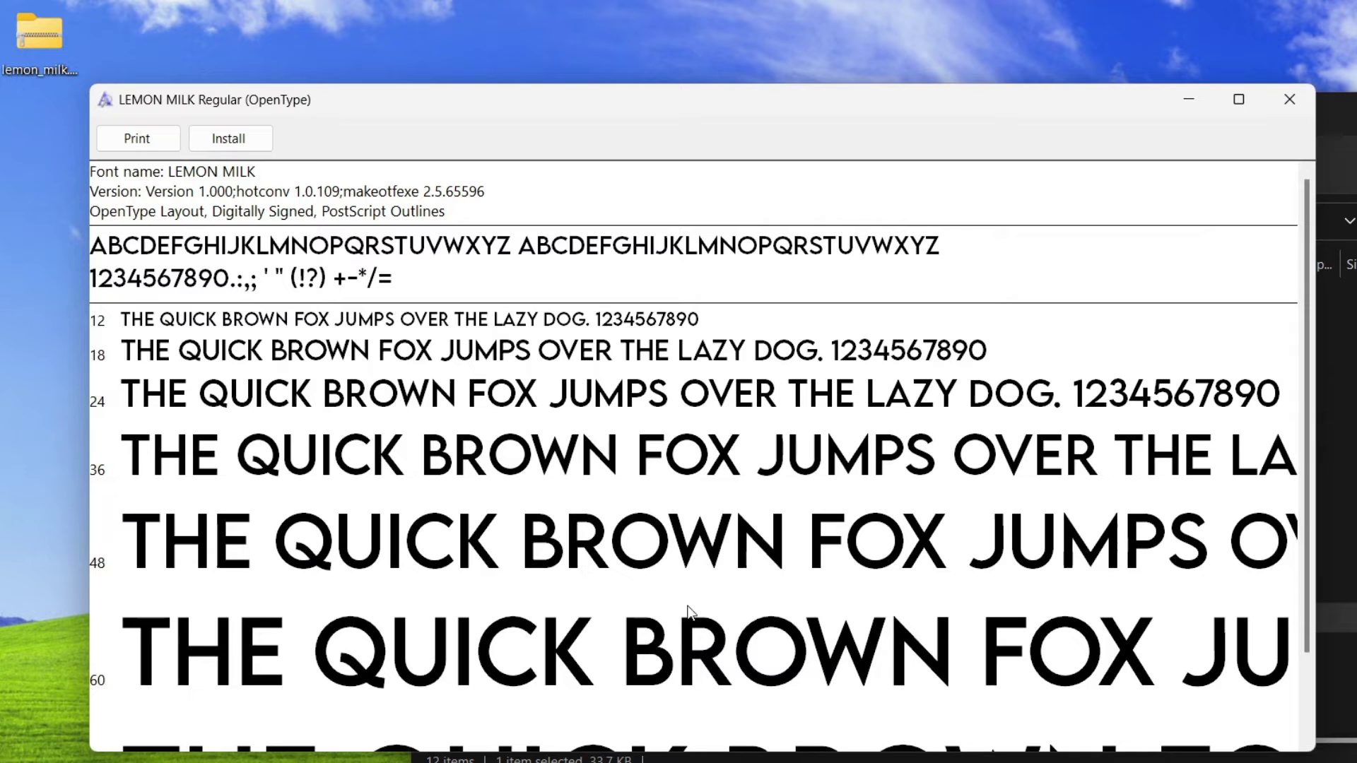
pyautogui.click(1297, 105)
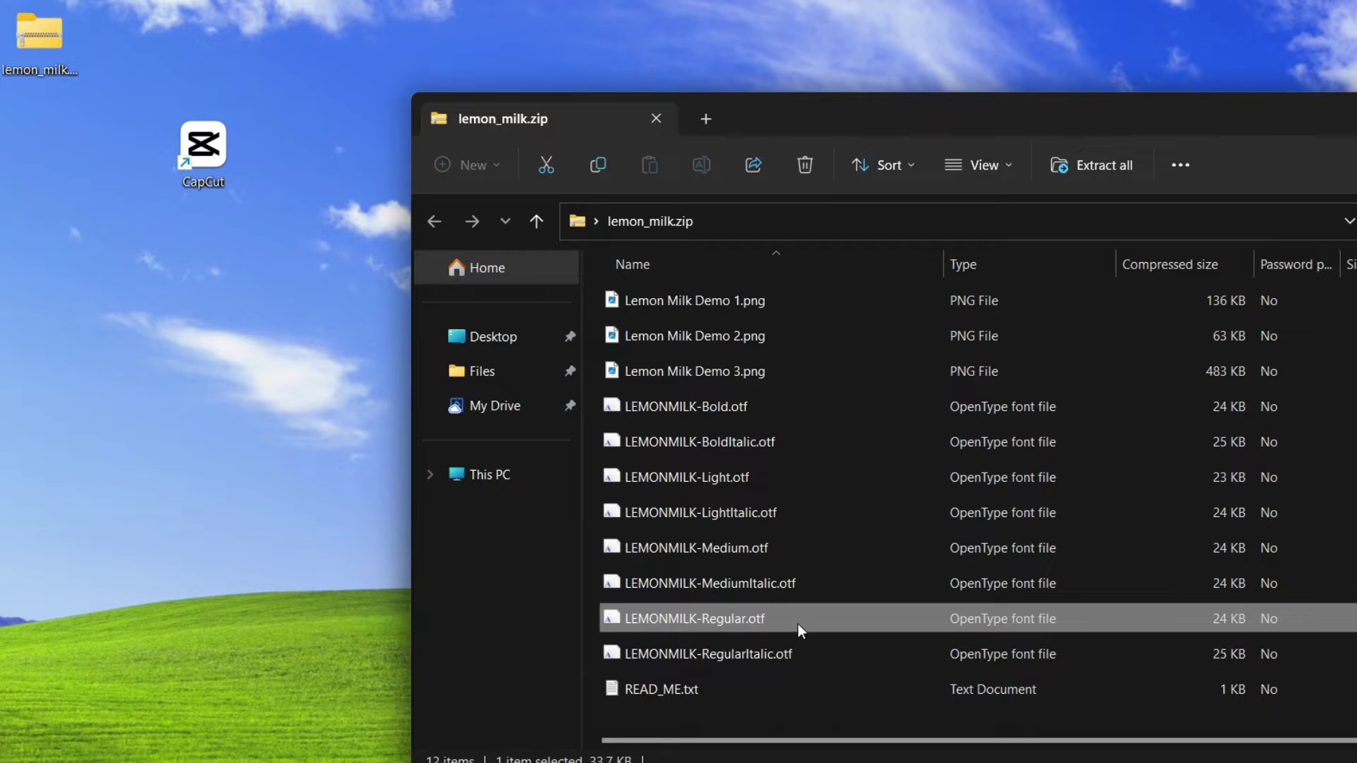
pyautogui.doubleClick(761, 487)
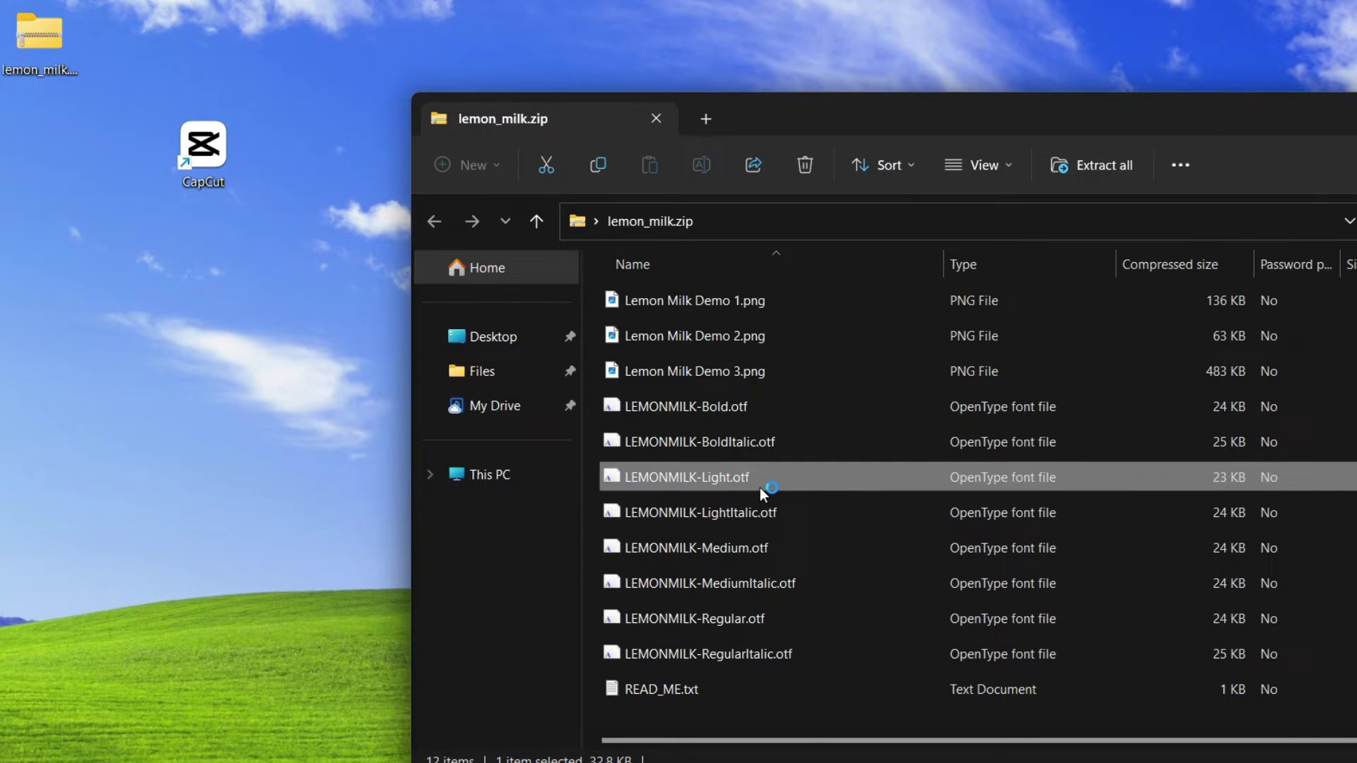
# Step: Copy LEMONMILK-Bold.otf and LEMONMILK-Medium.otf to the desktop and close the zip window
pyautogui.click(1317, 126)
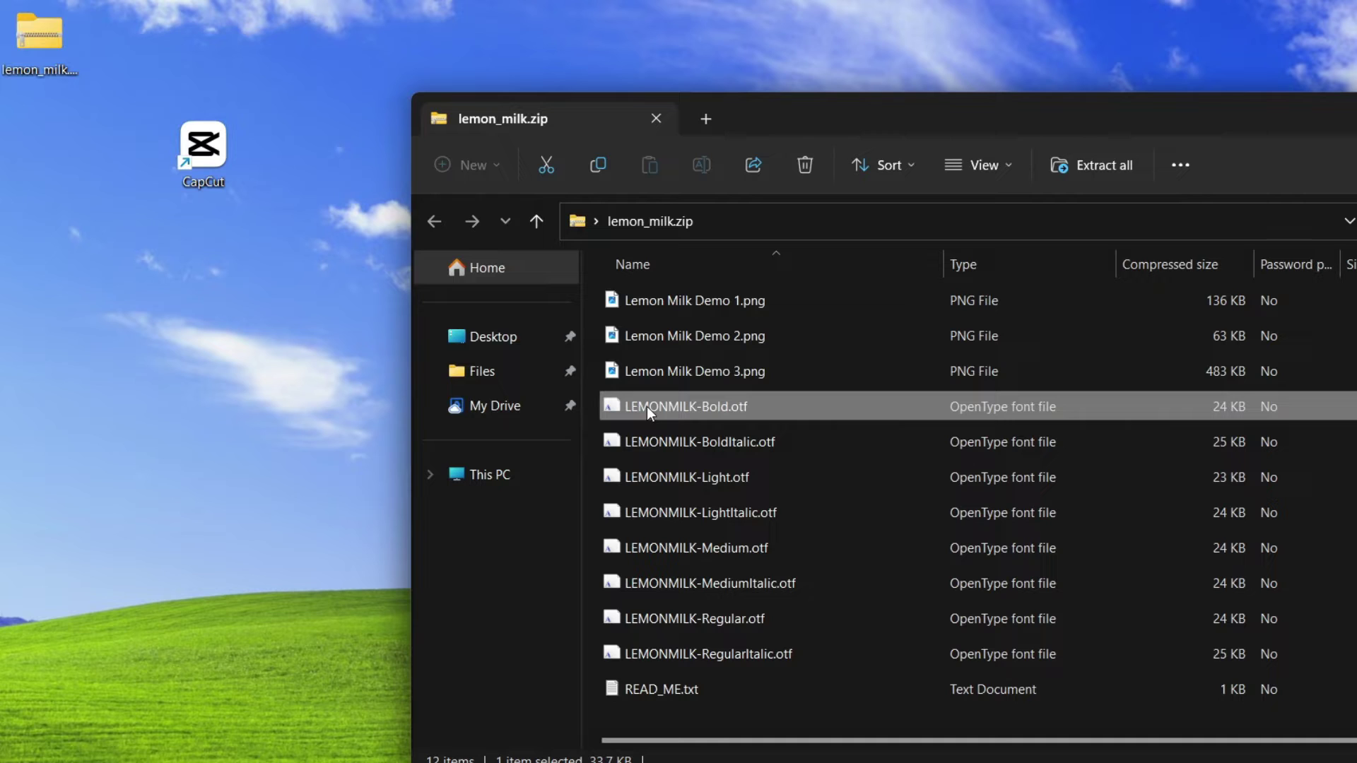
pyautogui.moveTo(647, 406); pyautogui.dragTo(44, 232)
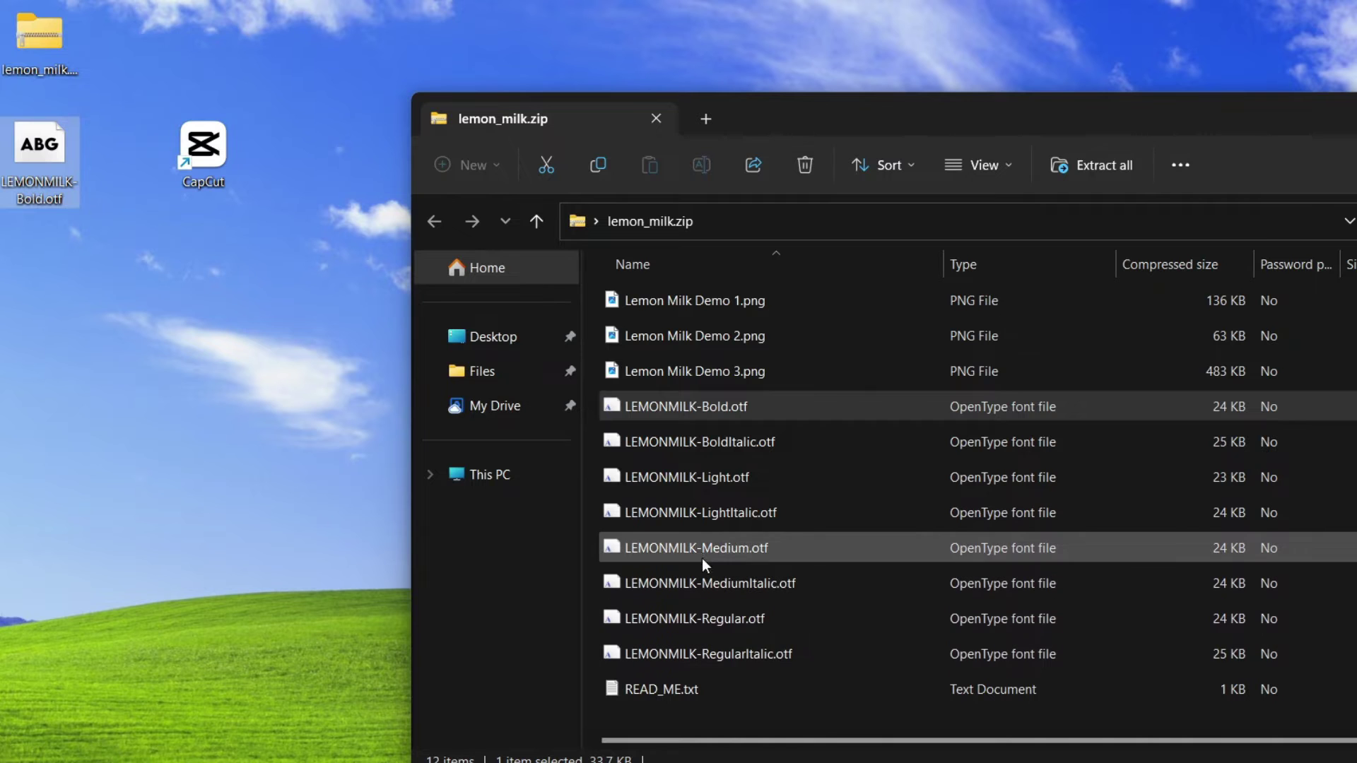
pyautogui.moveTo(694, 547); pyautogui.dragTo(56, 294)
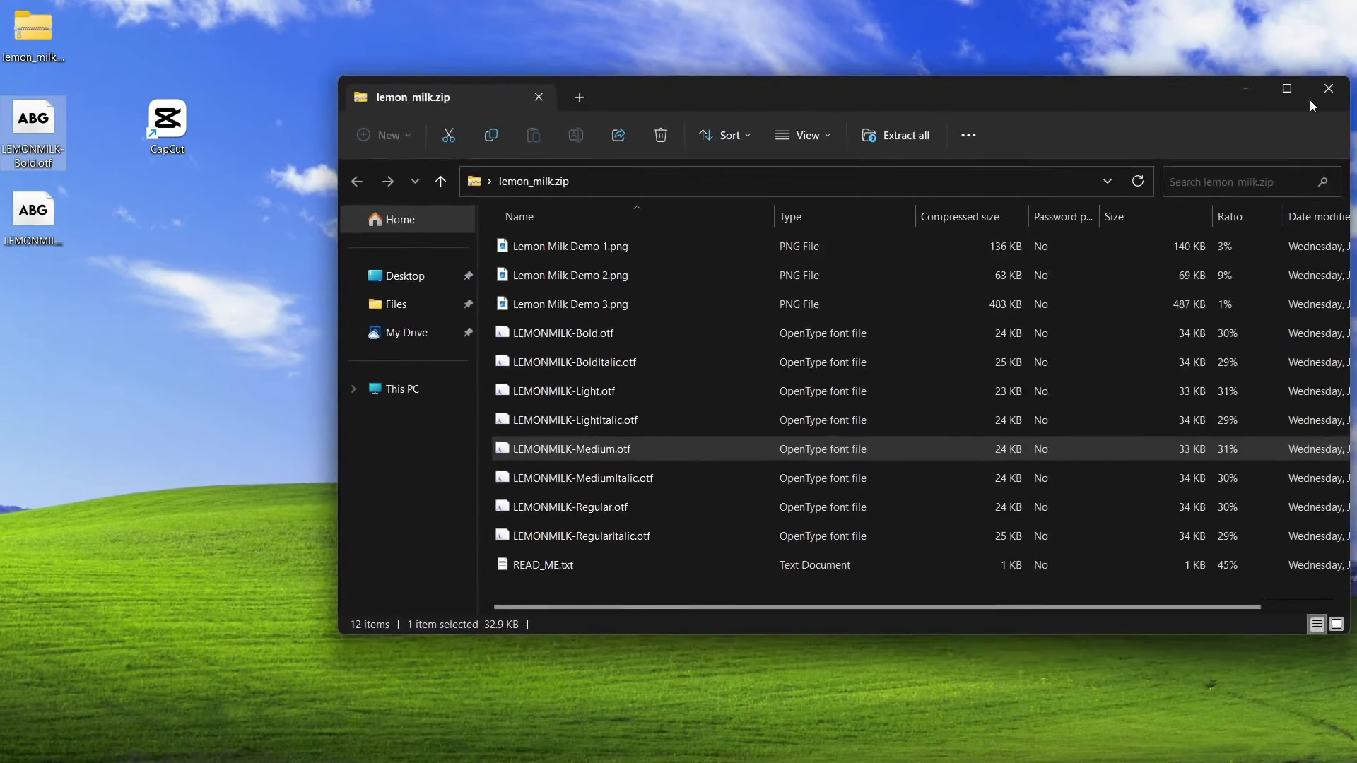
pyautogui.click(1328, 89)
# Step: Launch CapCut, sign in, and open the 'subscribe' space
pyautogui.click(171, 130)
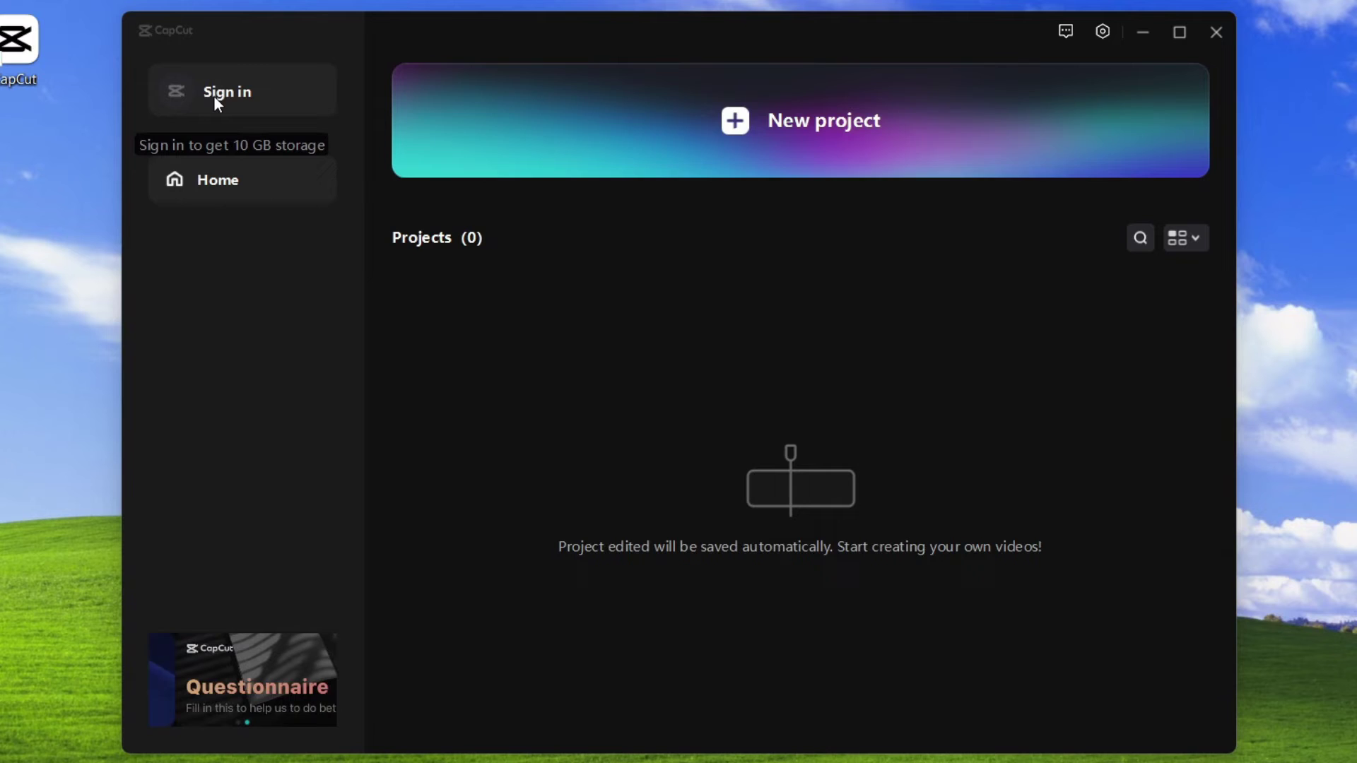
pyautogui.click(214, 92)
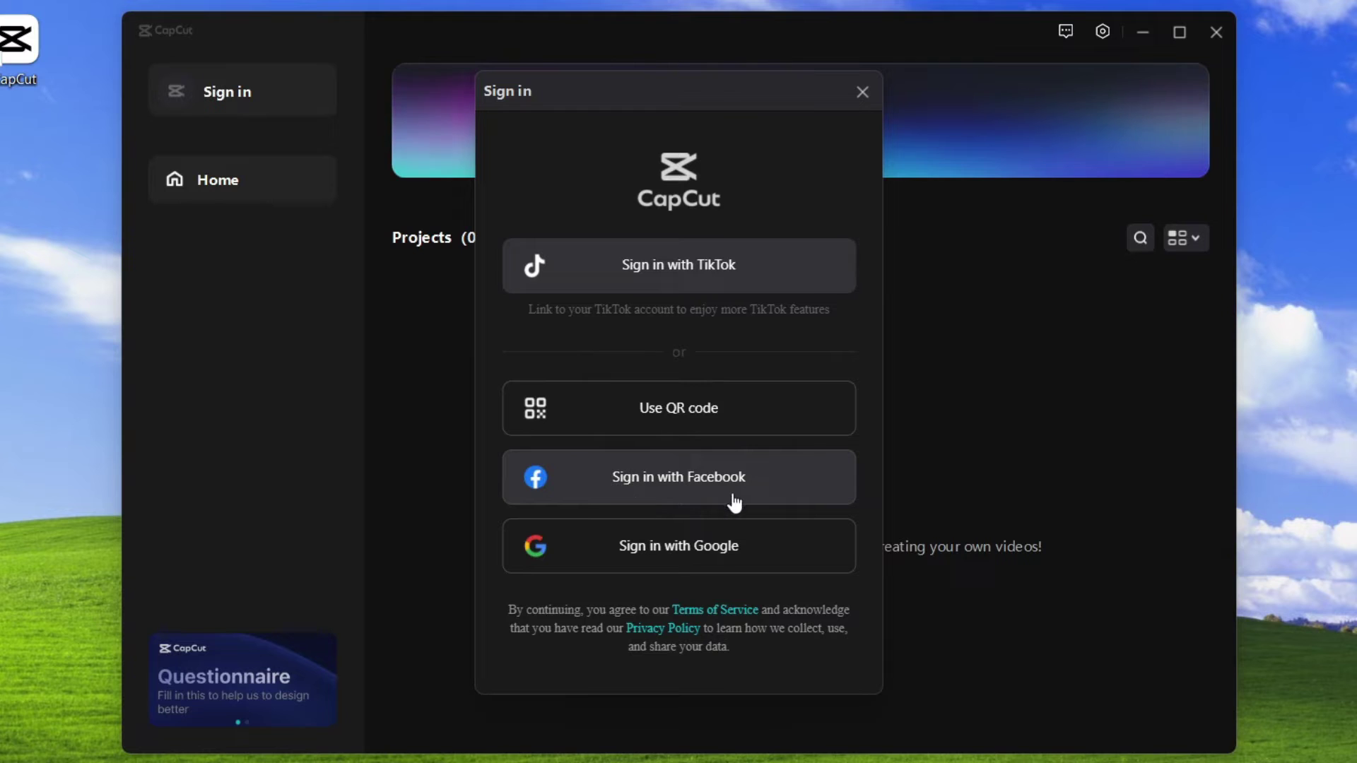
pyautogui.click(735, 566)
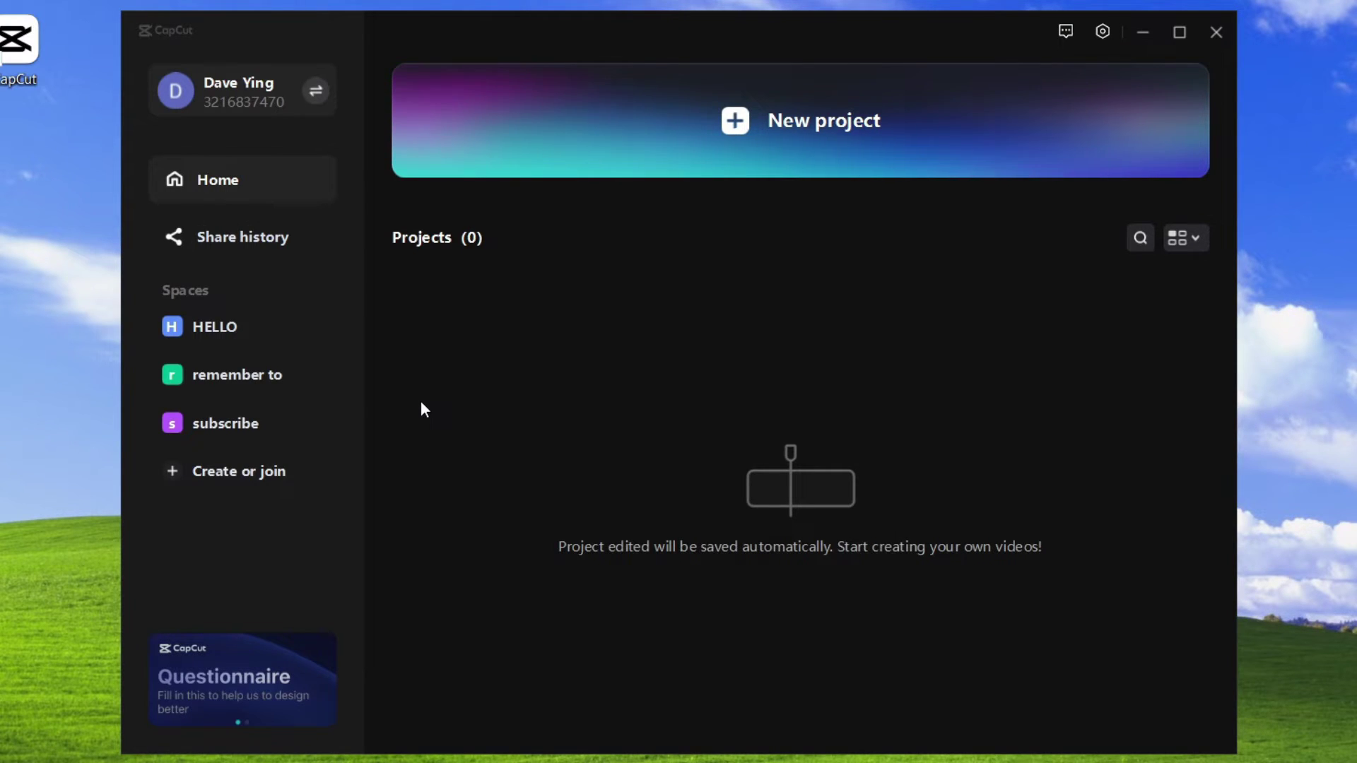
pyautogui.click(210, 478)
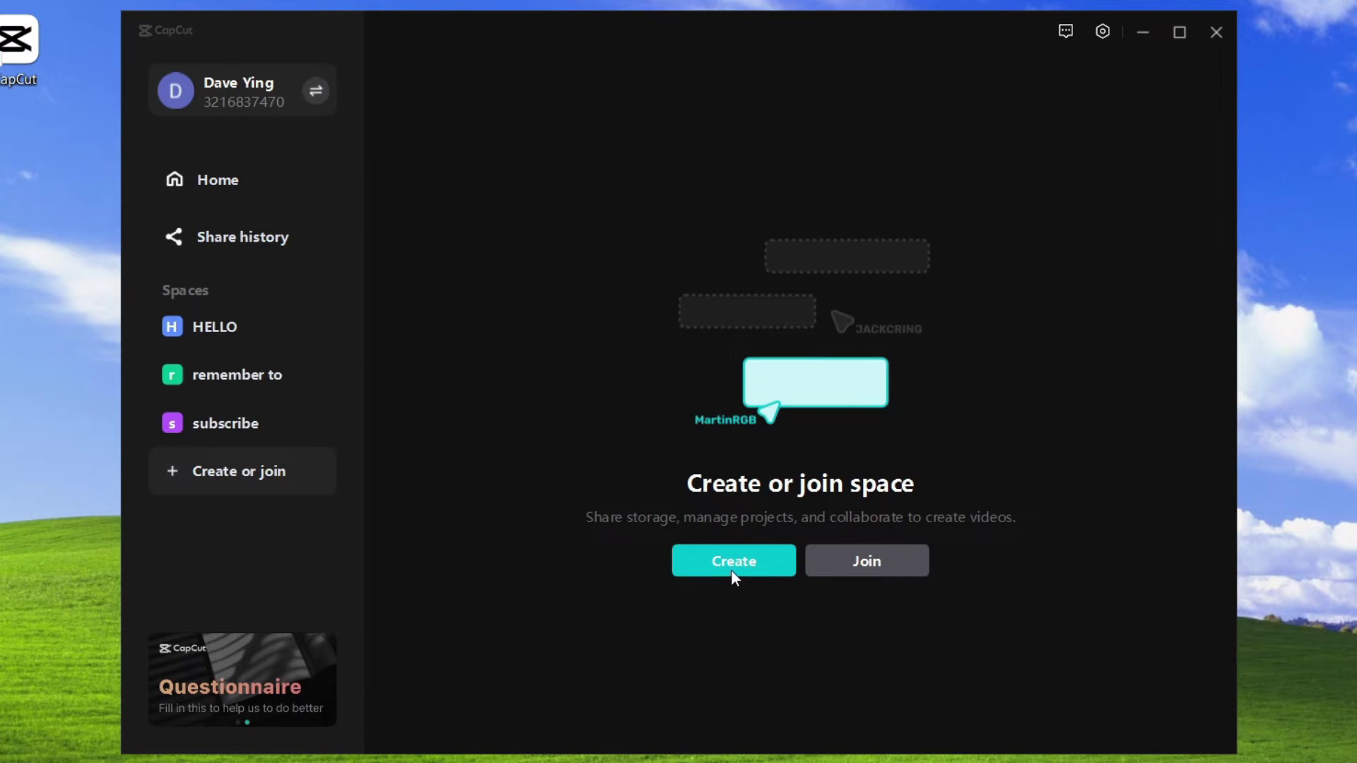
pyautogui.click(221, 427)
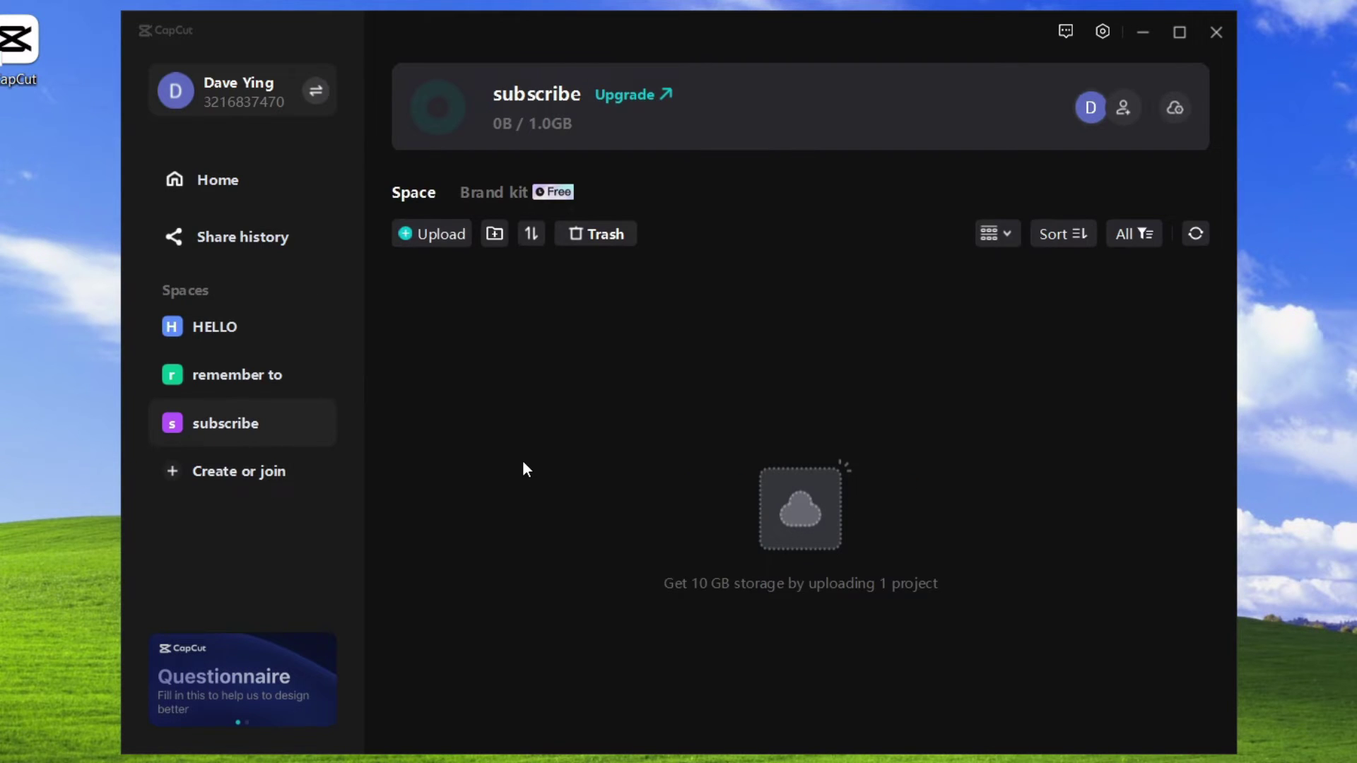
# Step: Upload LEMONMILK-Bold.otf from the Desktop as a Brand kit font
pyautogui.click(488, 197)
pyautogui.scroll(-5, 647, 484)
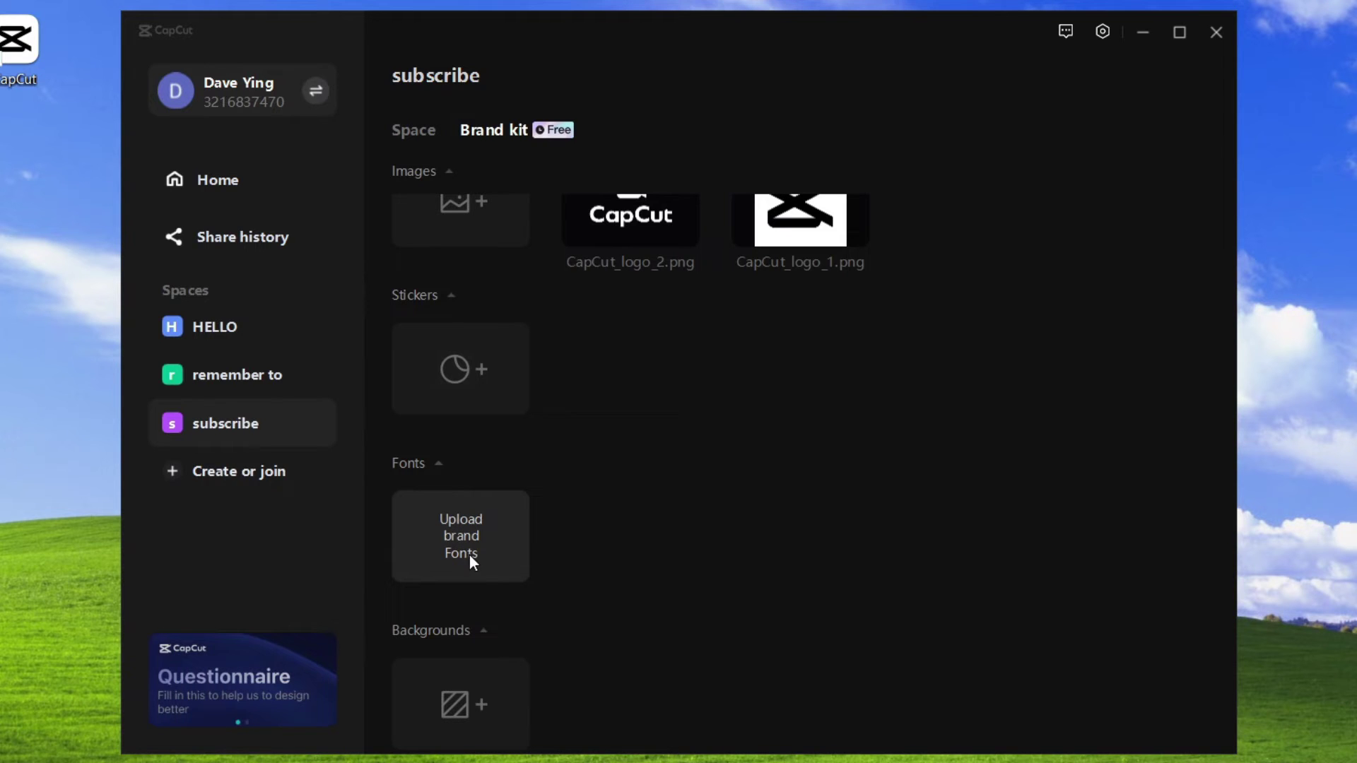
pyautogui.click(489, 544)
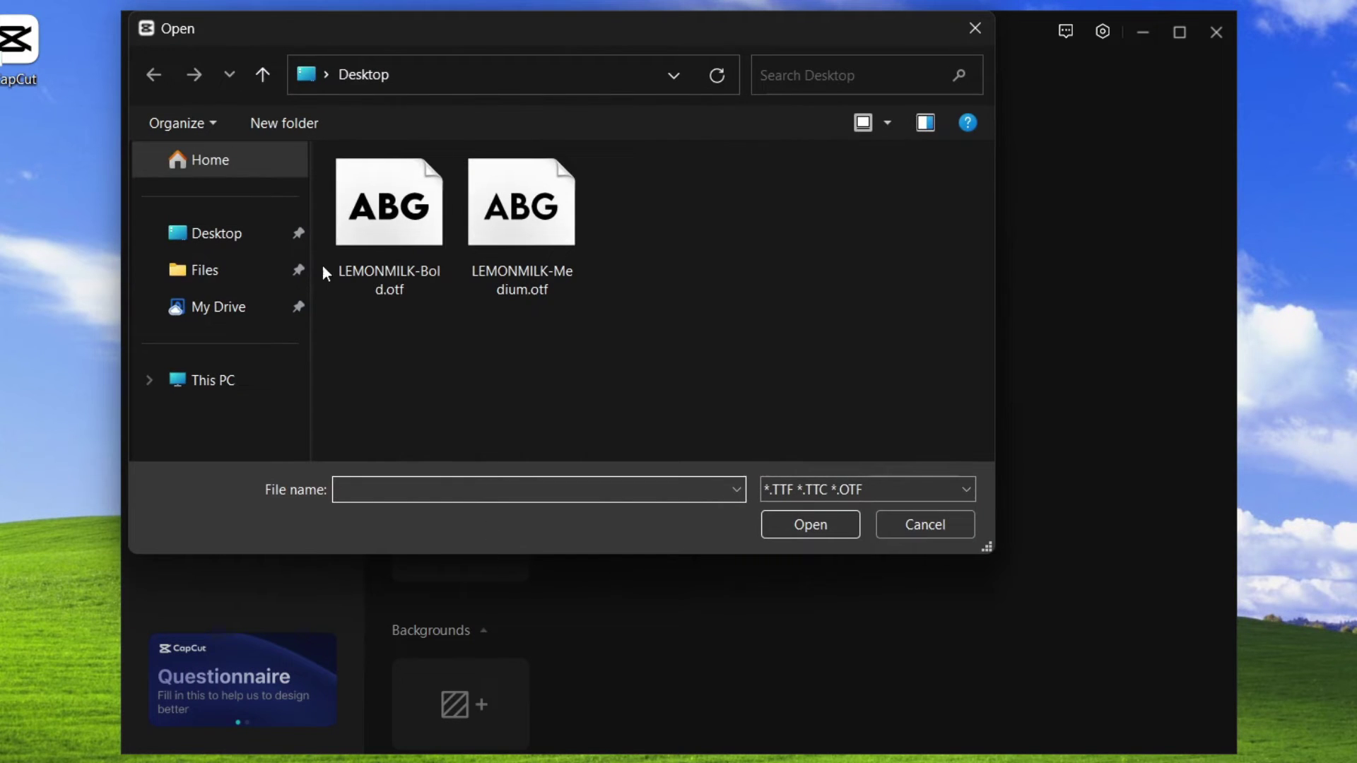
pyautogui.click(228, 238)
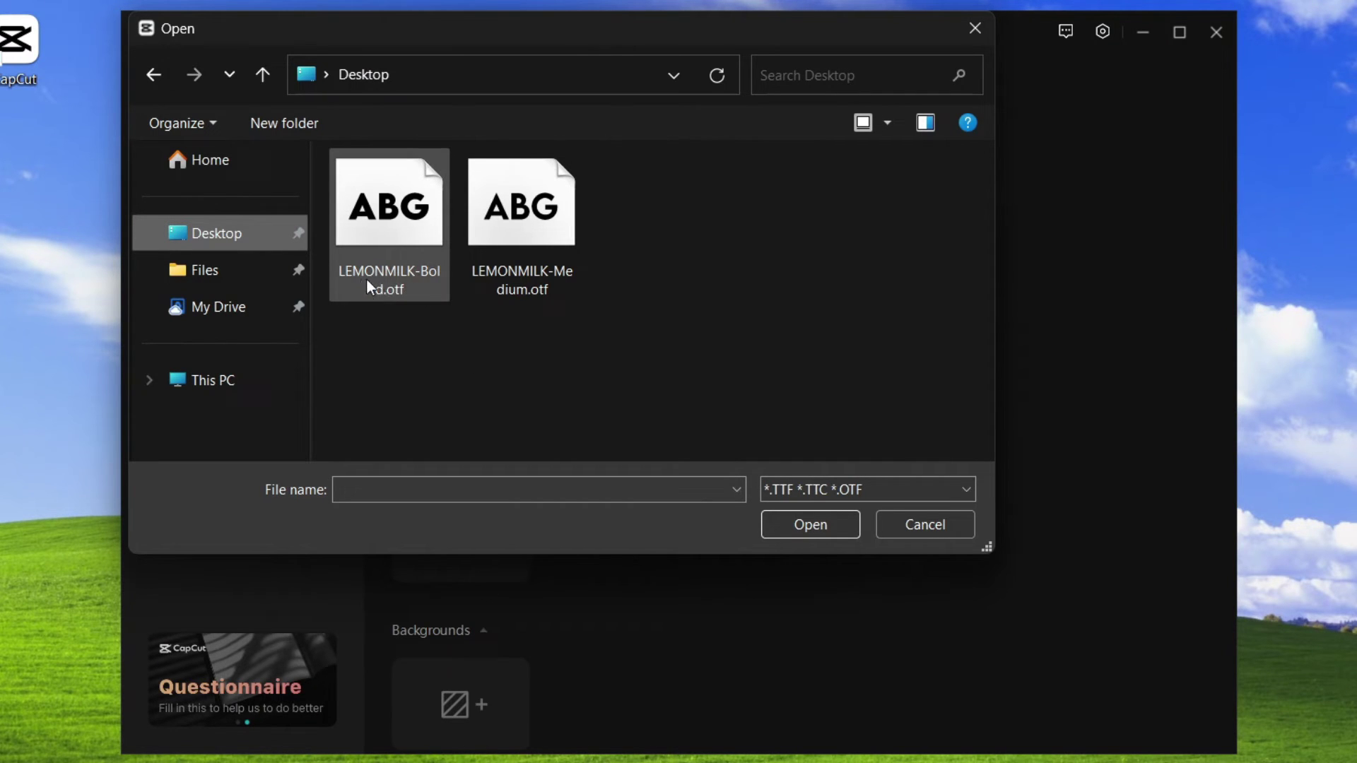
pyautogui.click(385, 265)
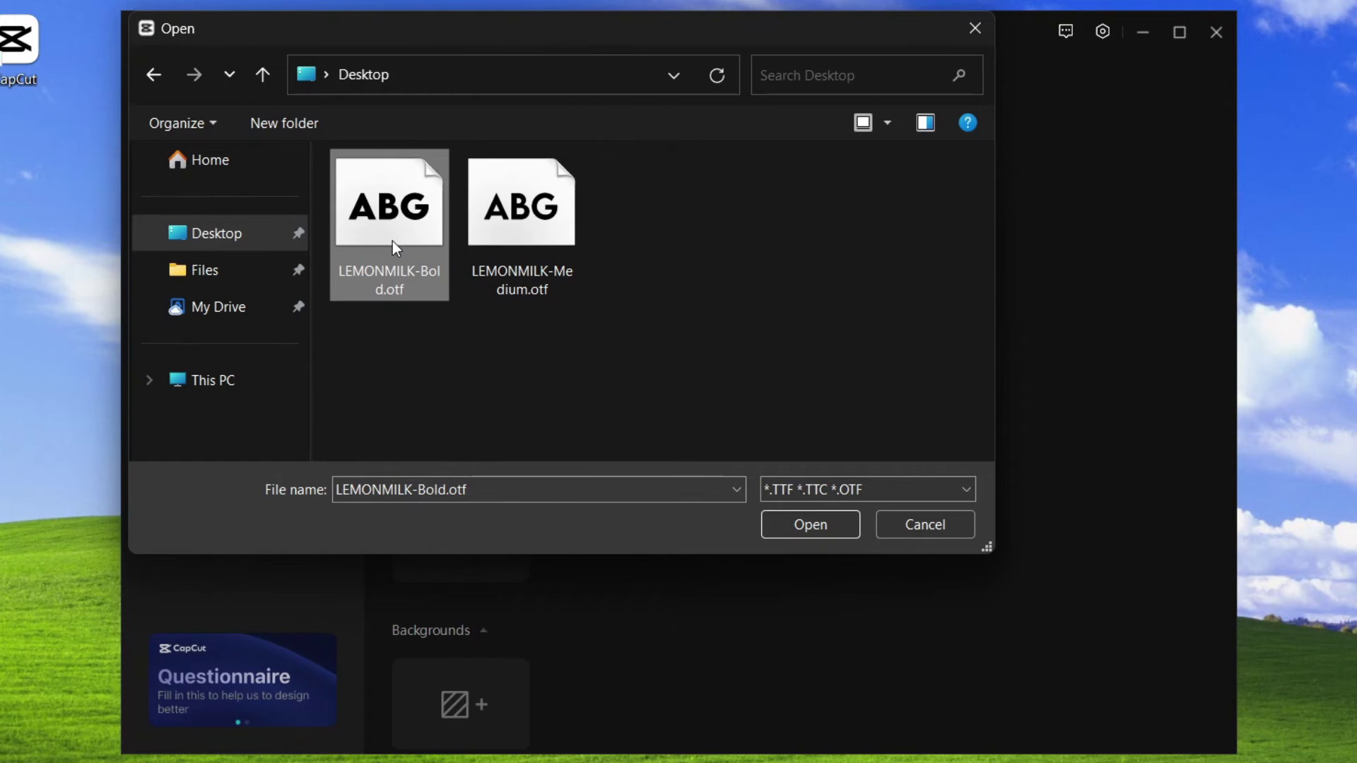
pyautogui.doubleClick(392, 244)
# Step: Upload LEMONMILK-Medium.otf from the Desktop as a second brand font
pyautogui.moveTo(617, 537)
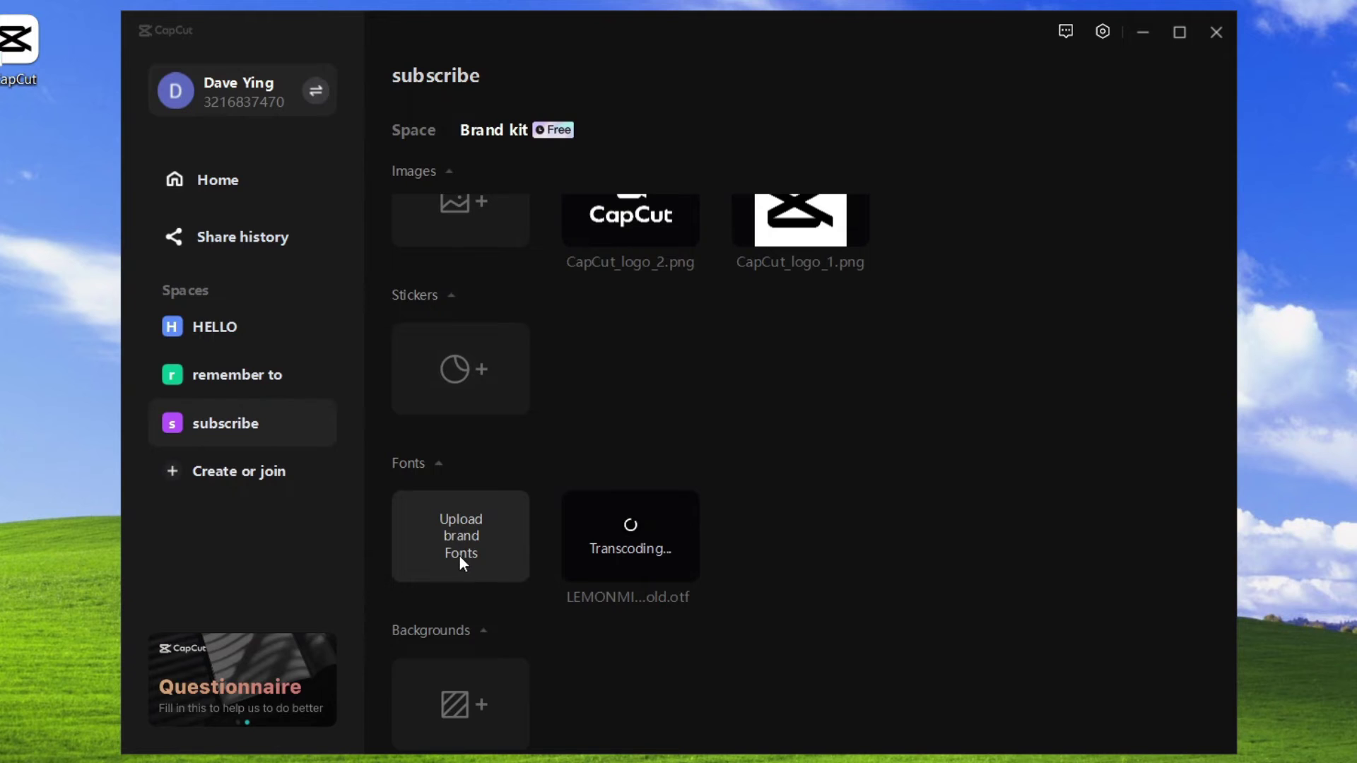
pyautogui.click(468, 538)
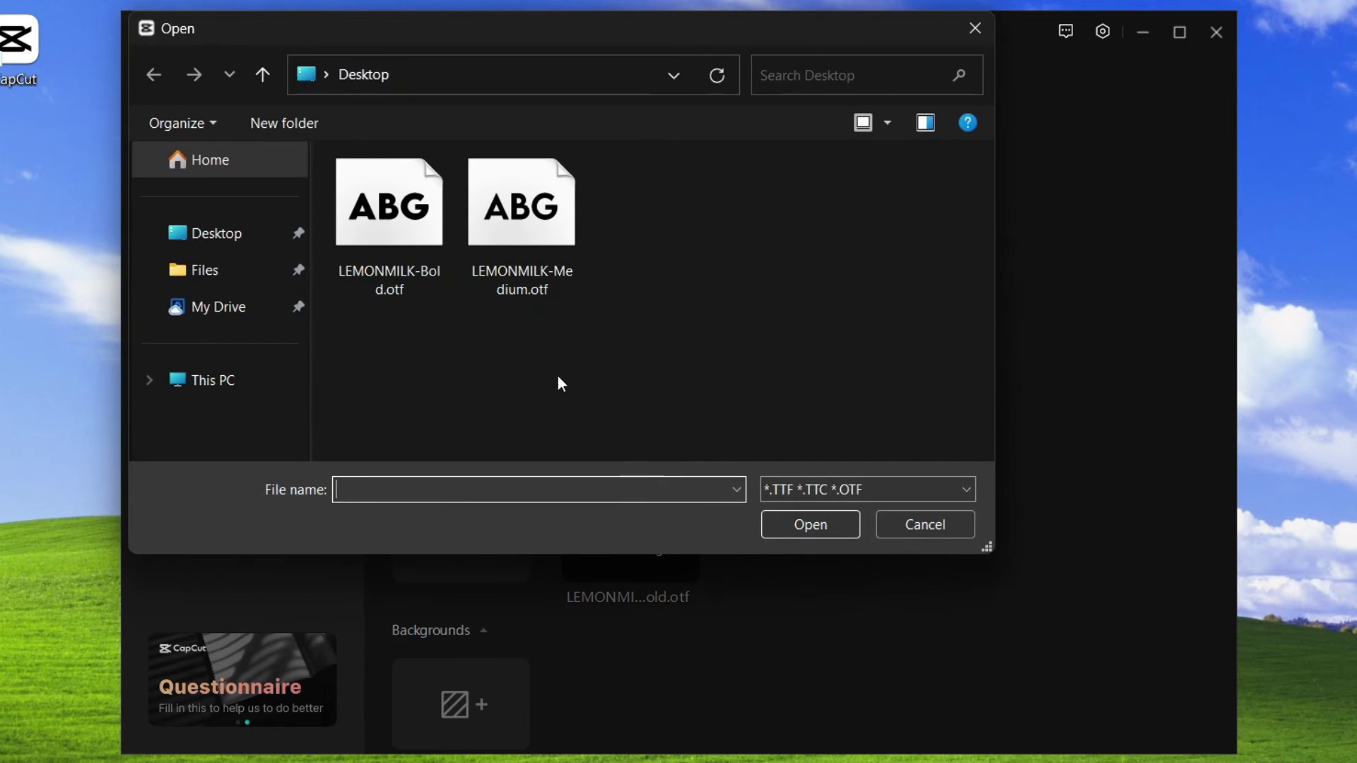
pyautogui.click(521, 282)
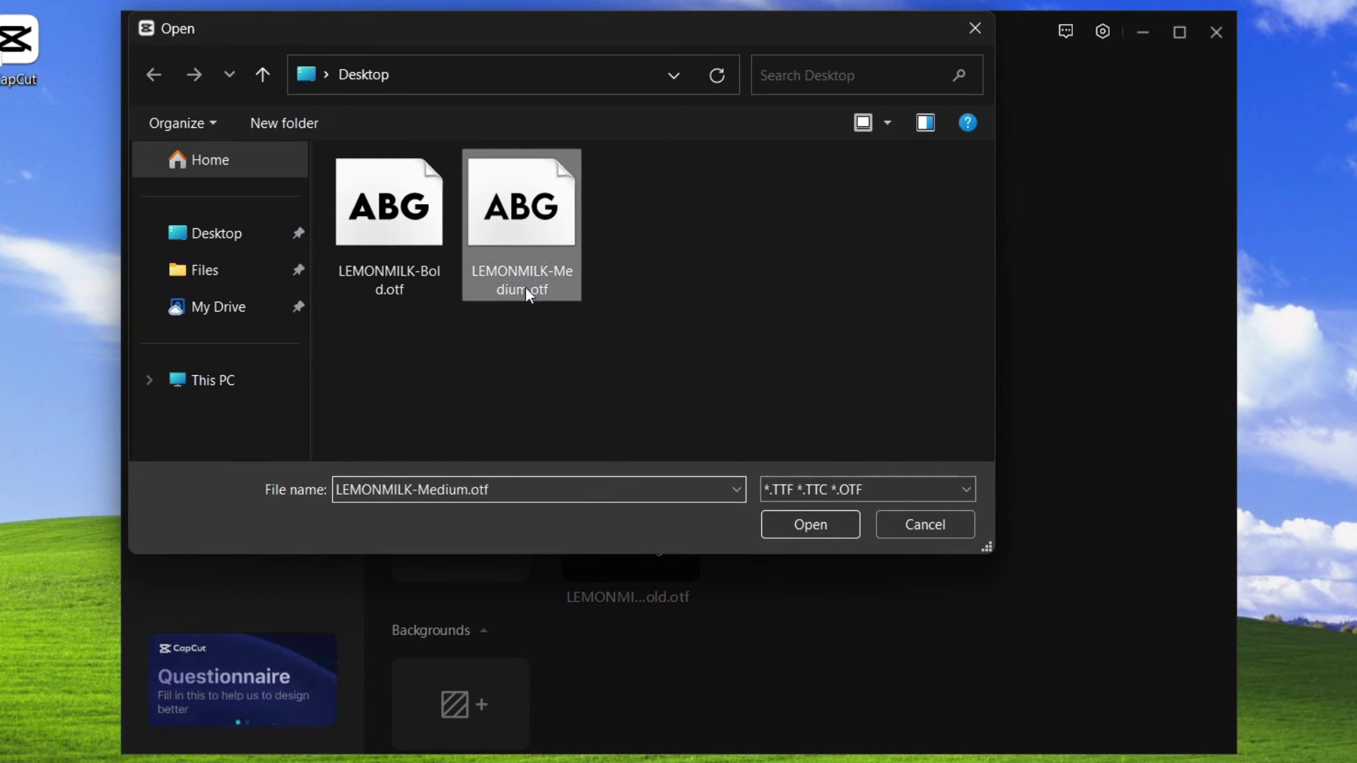
pyautogui.doubleClick(541, 236)
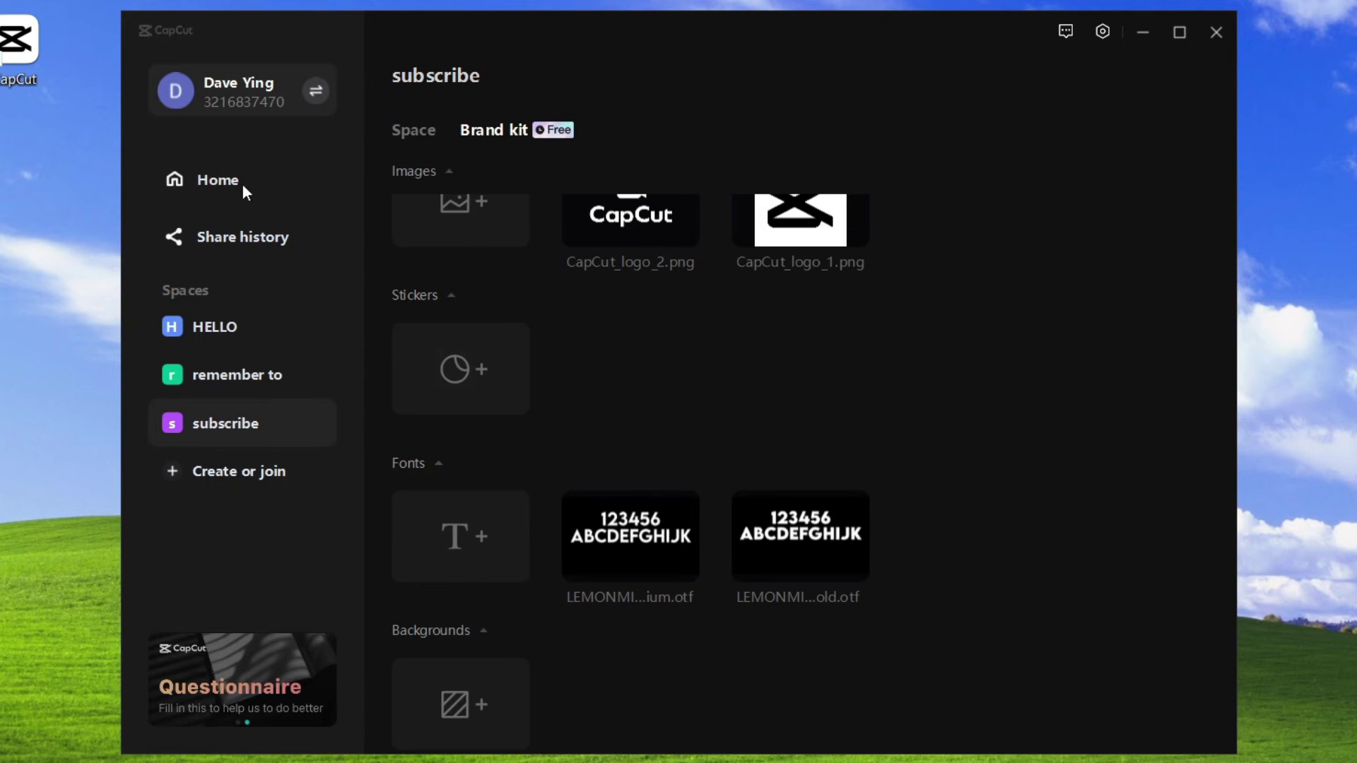
# Step: Start a new project and add a Default text clip to the timeline
pyautogui.click(210, 179)
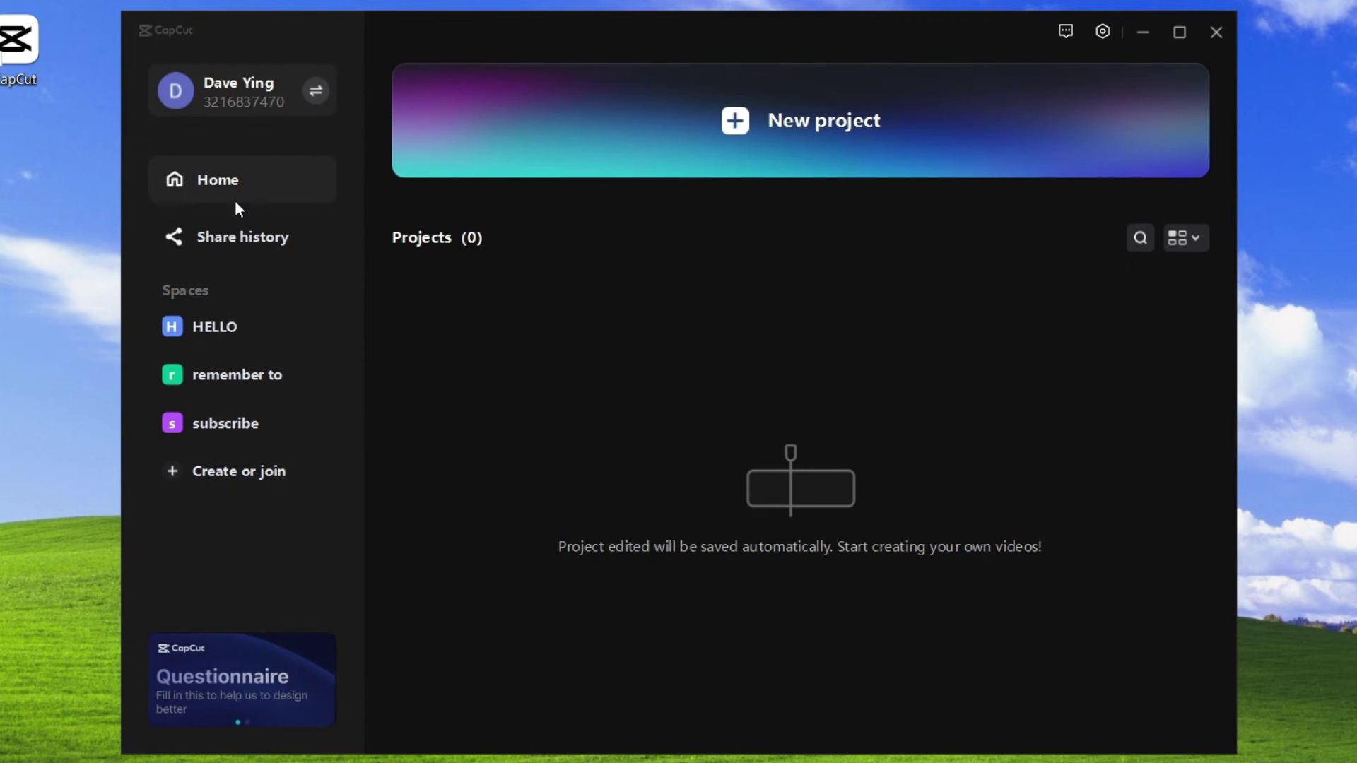
pyautogui.click(773, 118)
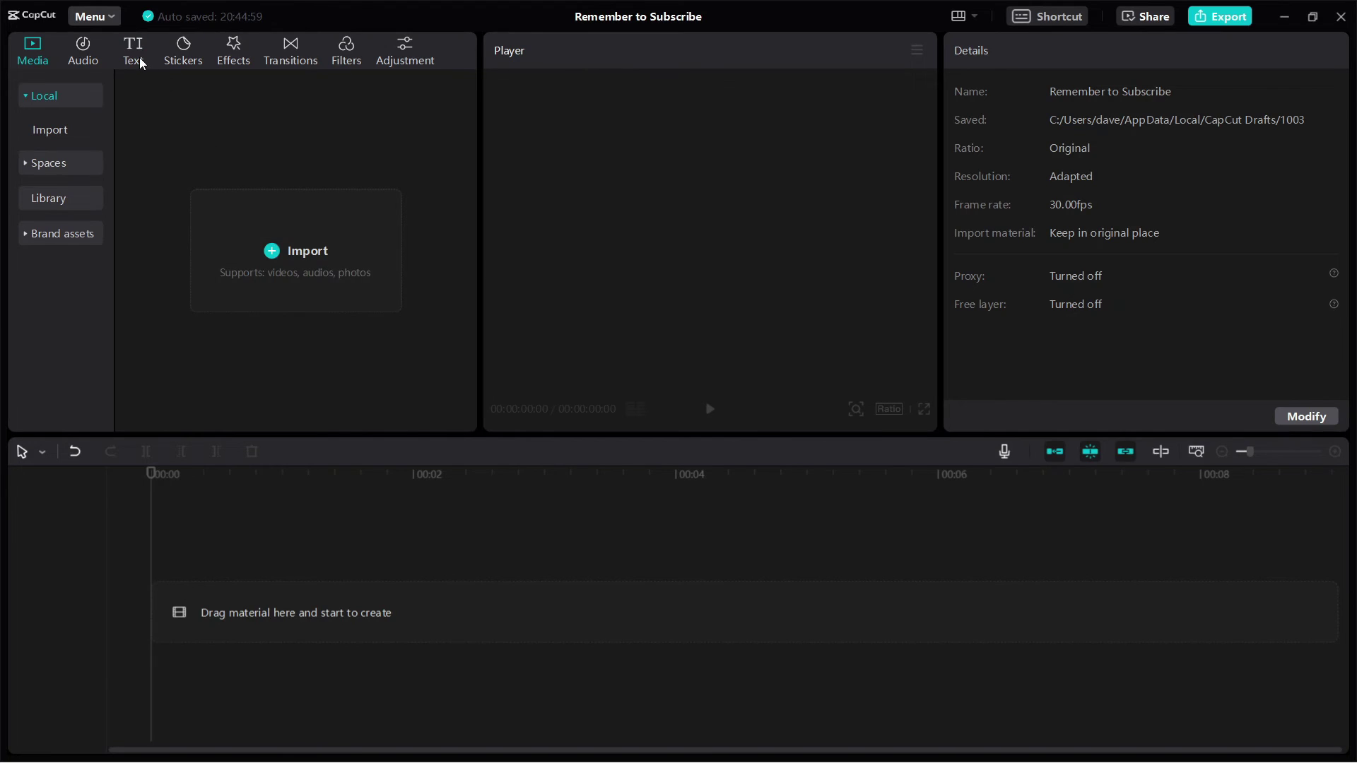
pyautogui.click(140, 63)
pyautogui.moveTo(152, 138); pyautogui.dragTo(224, 559)
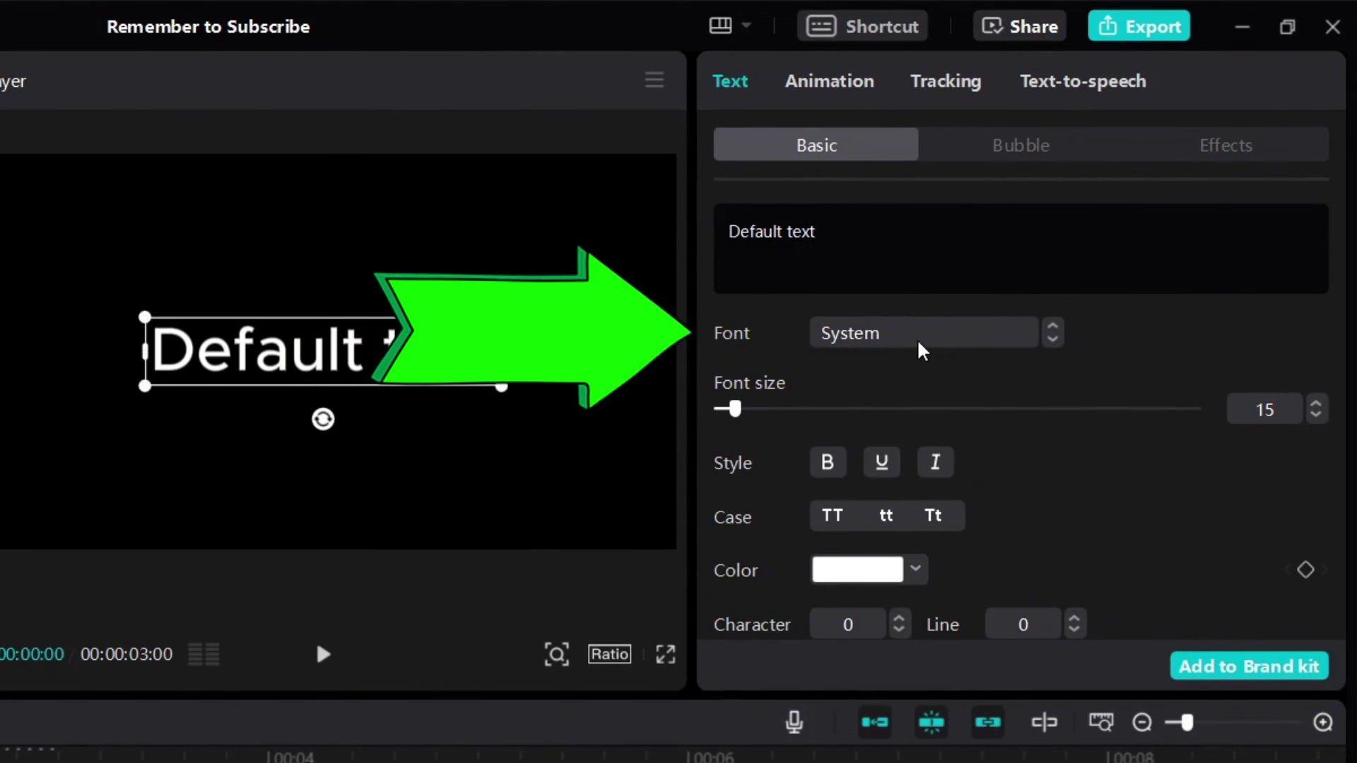
# Step: Compare LEMONMILK Bold and Medium on the text, settling on LEMONMILK-Medium
pyautogui.click(919, 345)
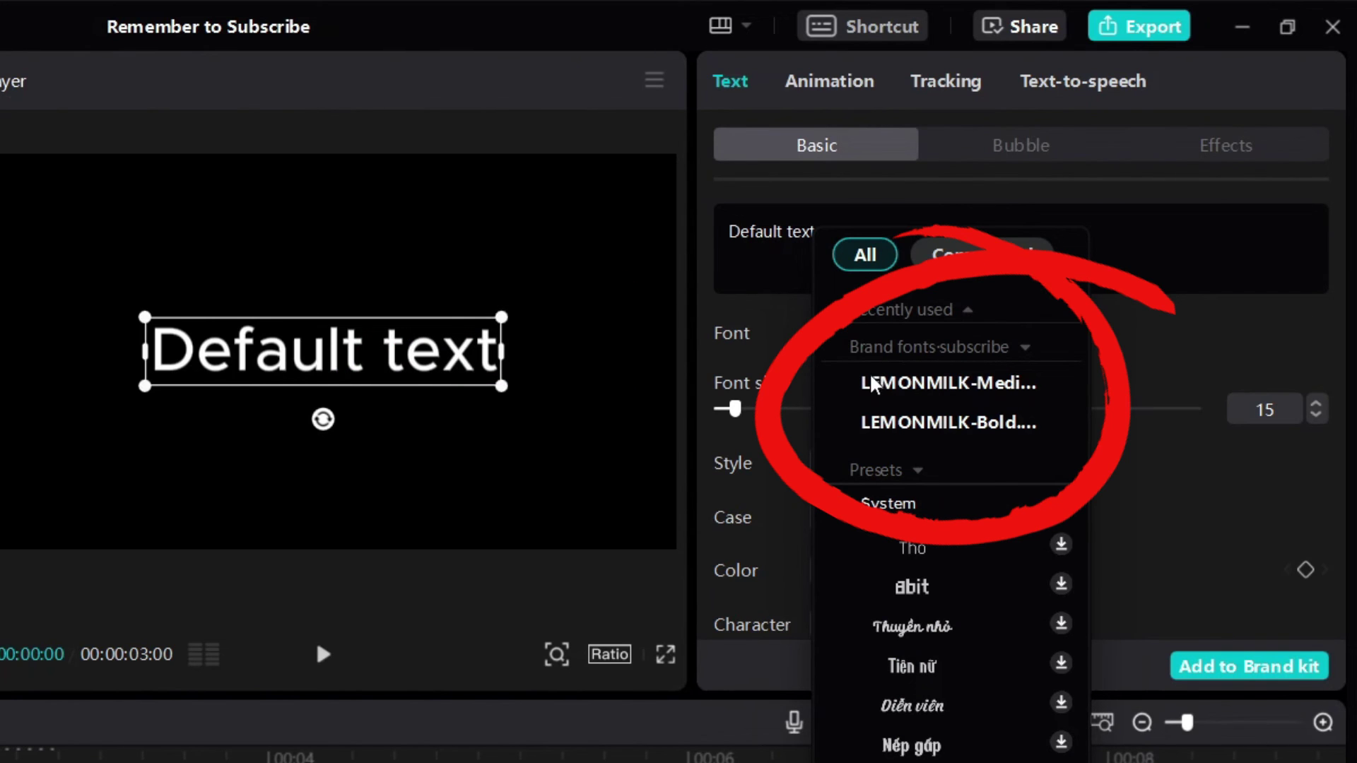
pyautogui.click(876, 422)
pyautogui.click(919, 403)
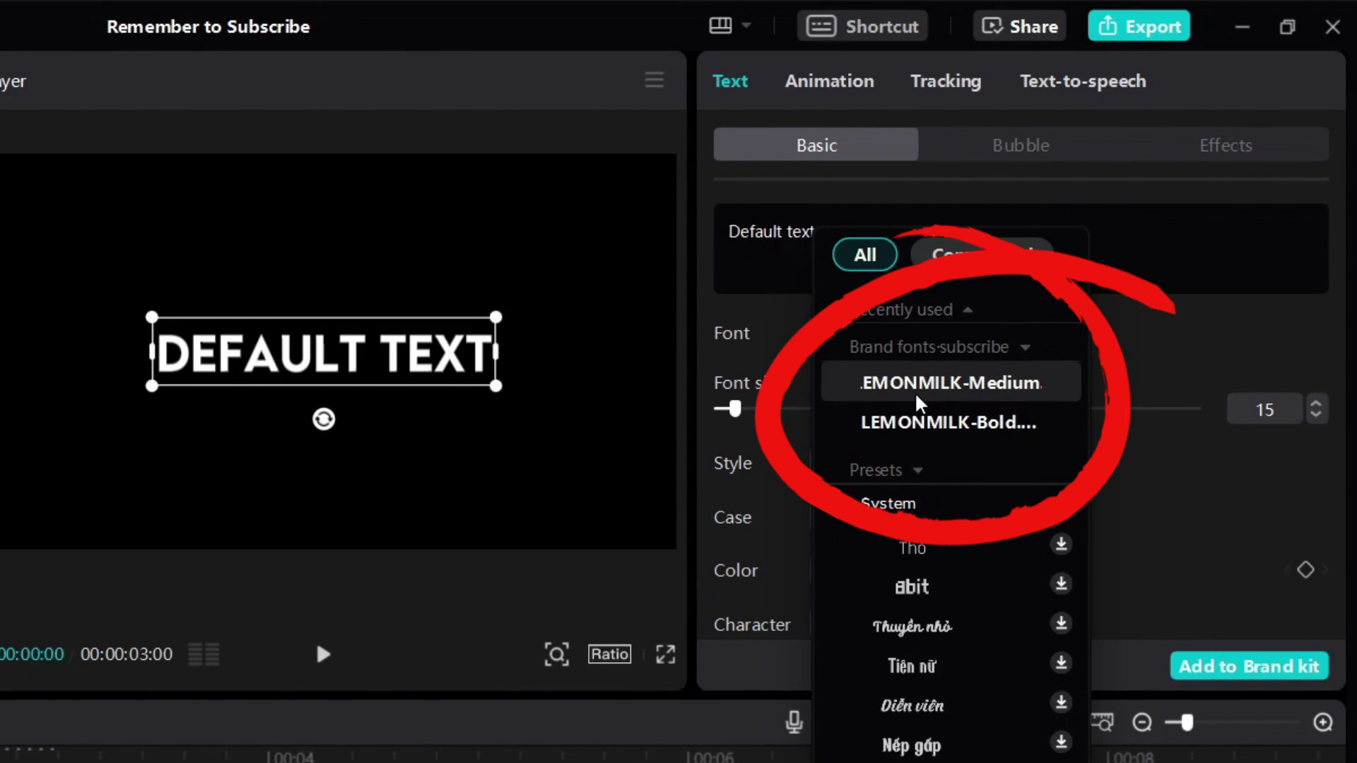
pyautogui.click(945, 433)
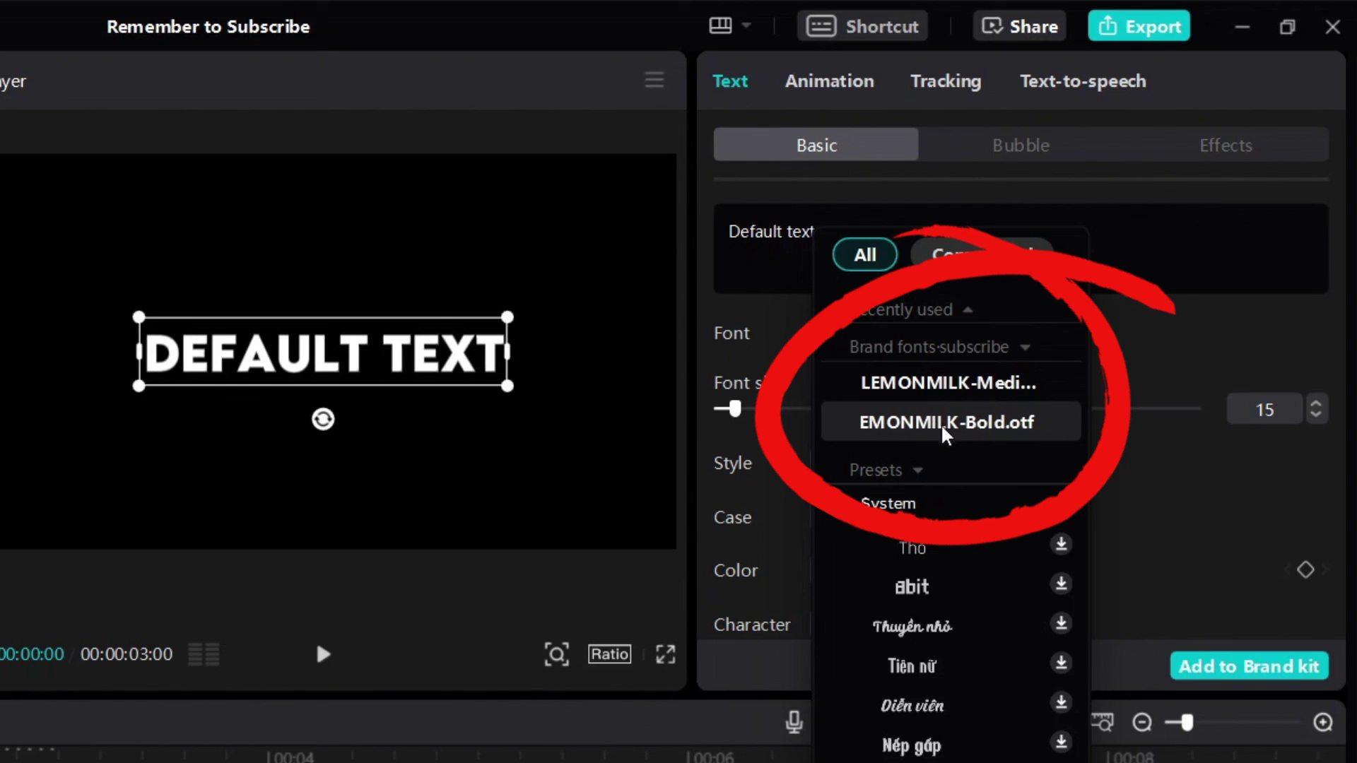
pyautogui.click(940, 383)
pyautogui.click(938, 432)
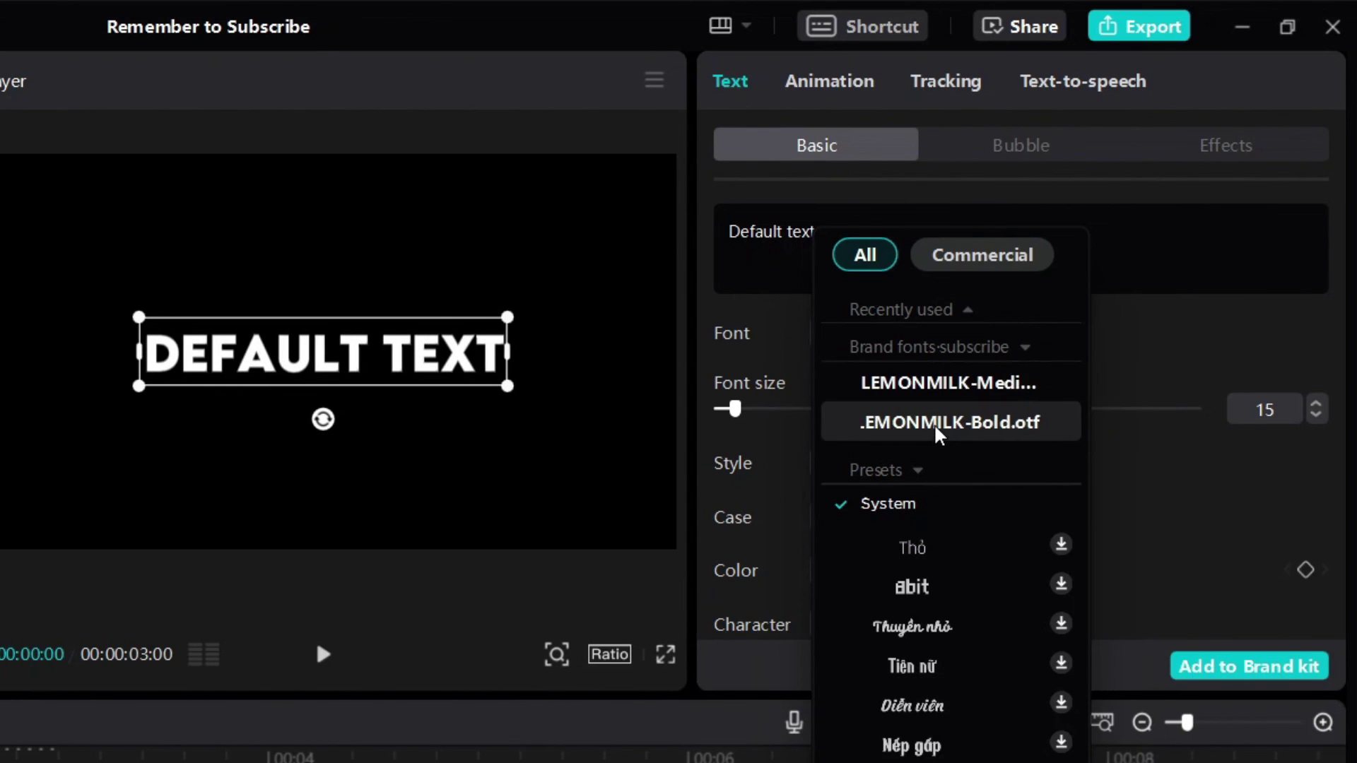
pyautogui.click(937, 428)
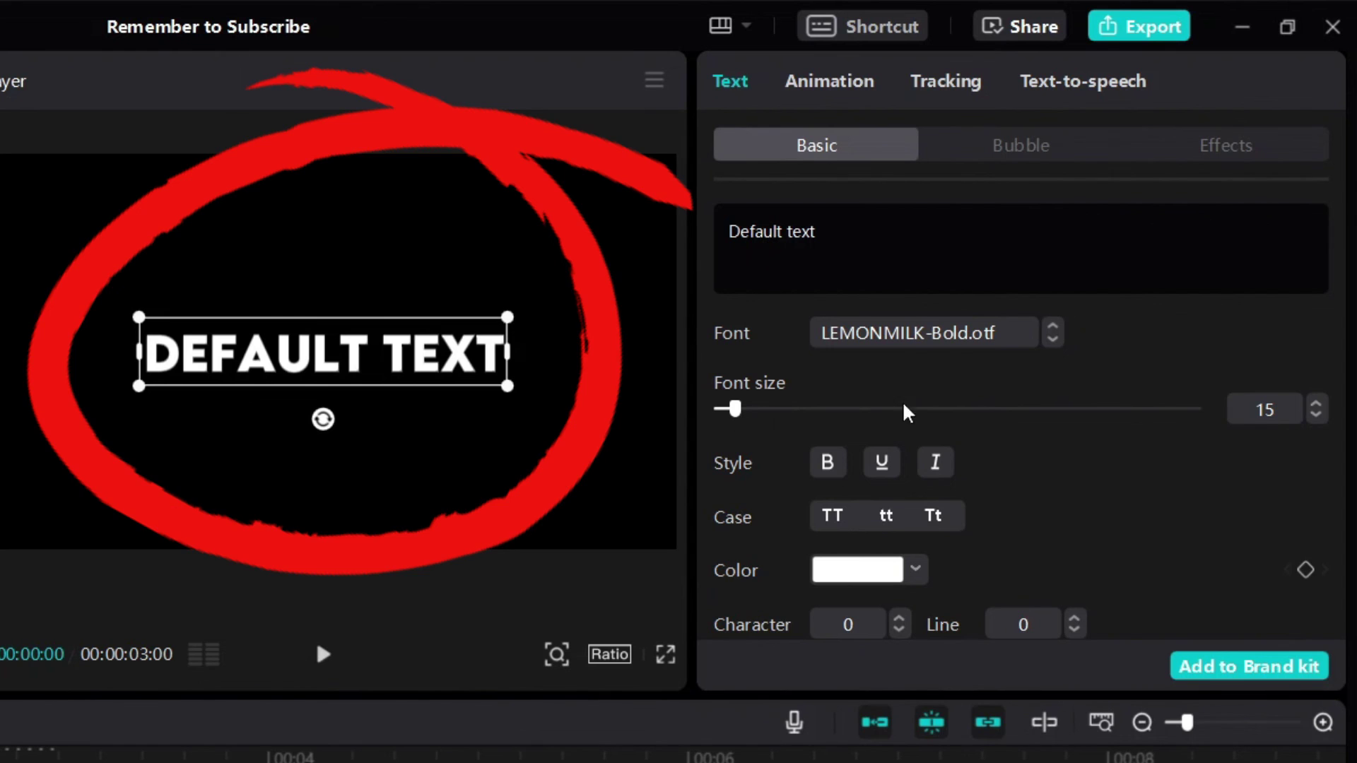
pyautogui.click(934, 337)
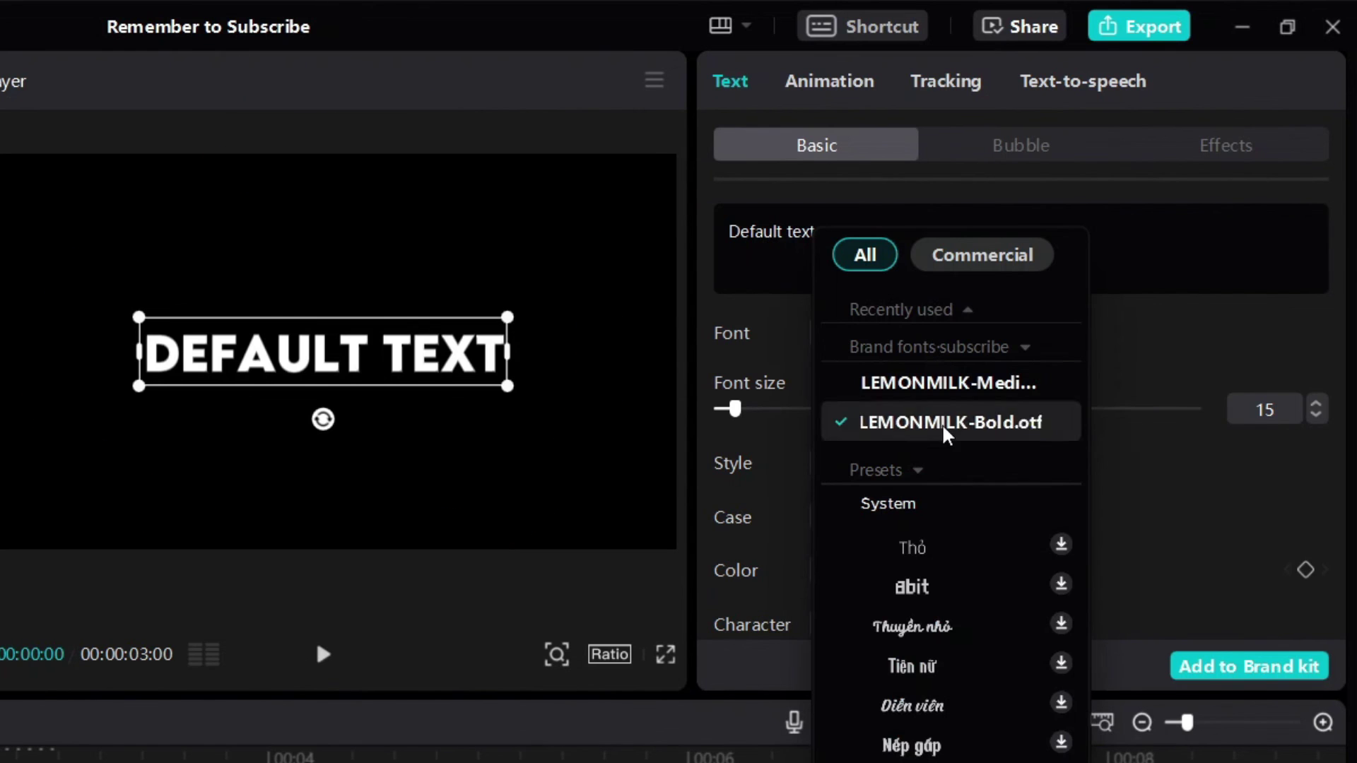
pyautogui.click(918, 402)
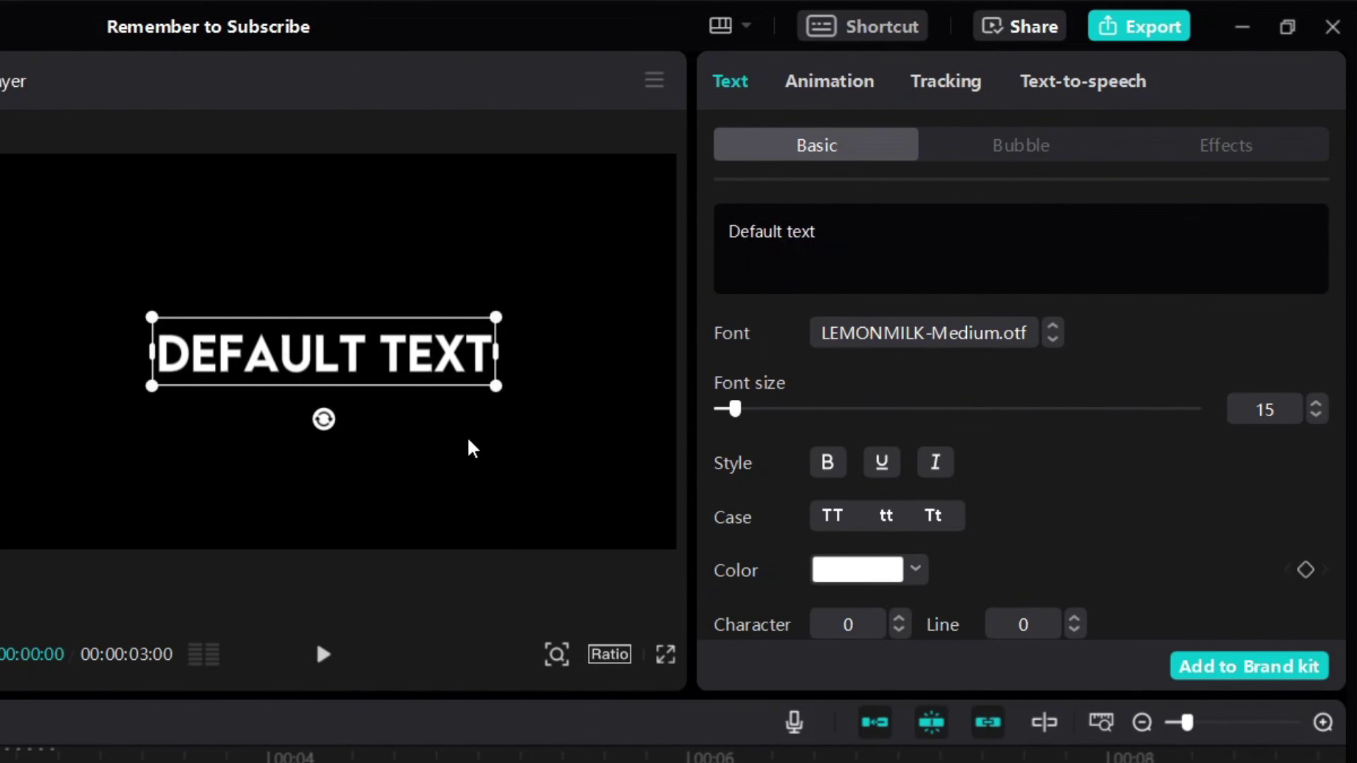